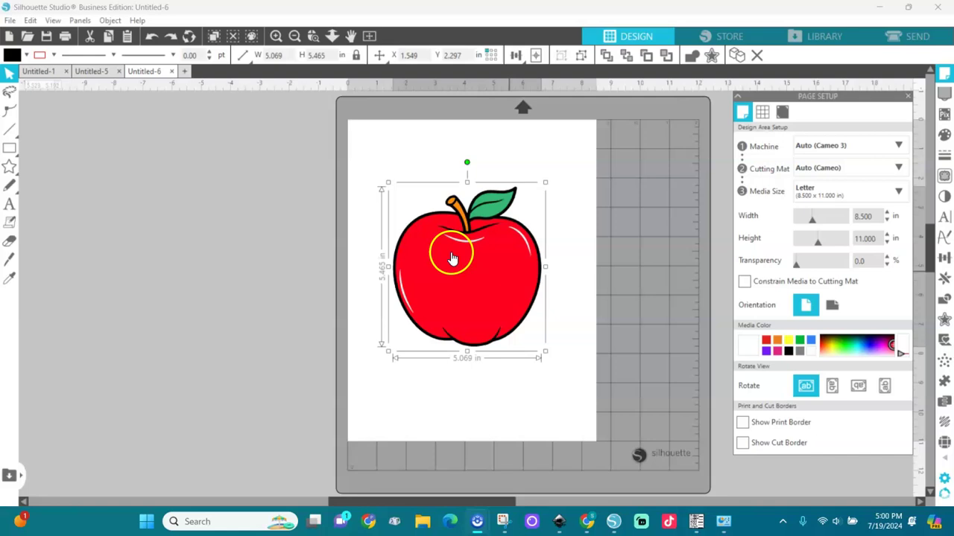
- Drag the apple graphic off the Letter page onto the grey workspace at left
drag(454, 283, 256, 262)
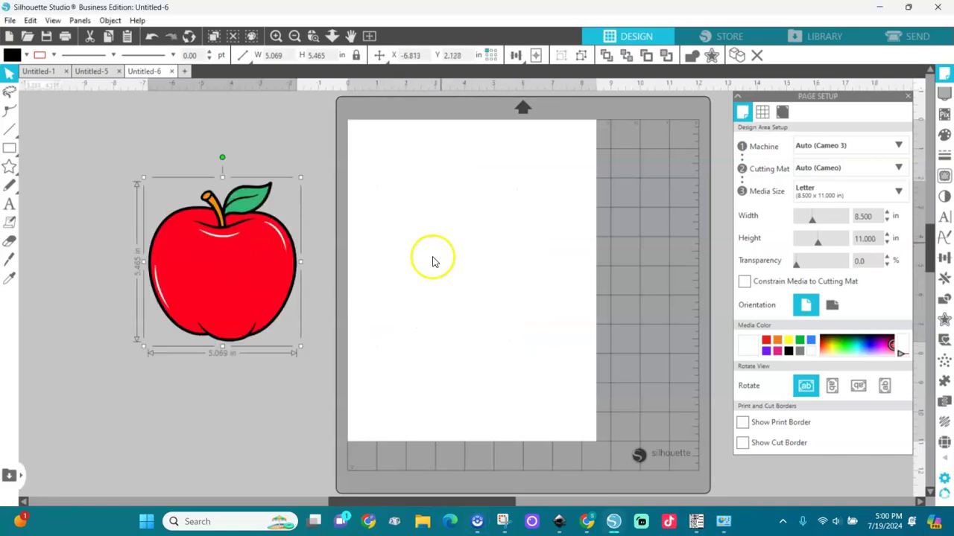
- Switch the Letter page to landscape orientation, 11 × 8.5 in
click(945, 74)
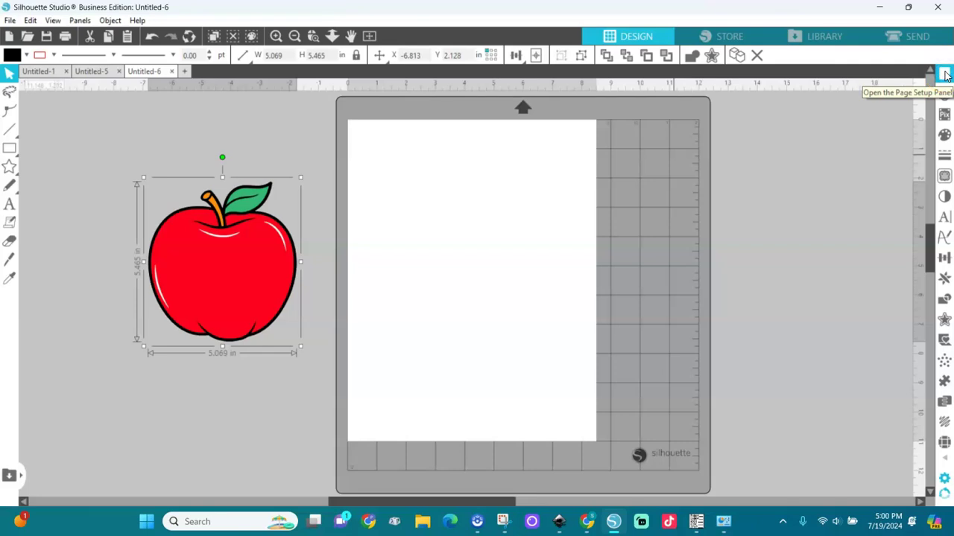
click(944, 75)
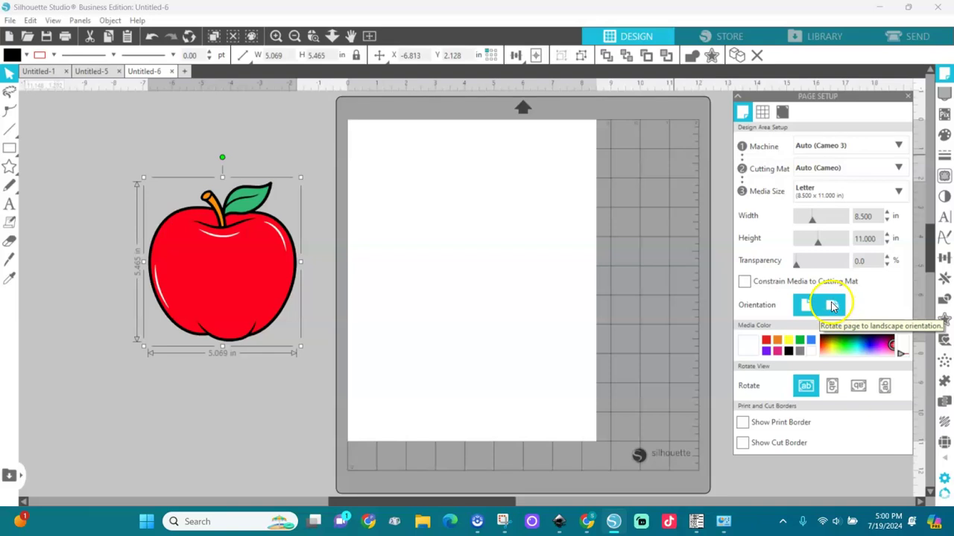
click(832, 306)
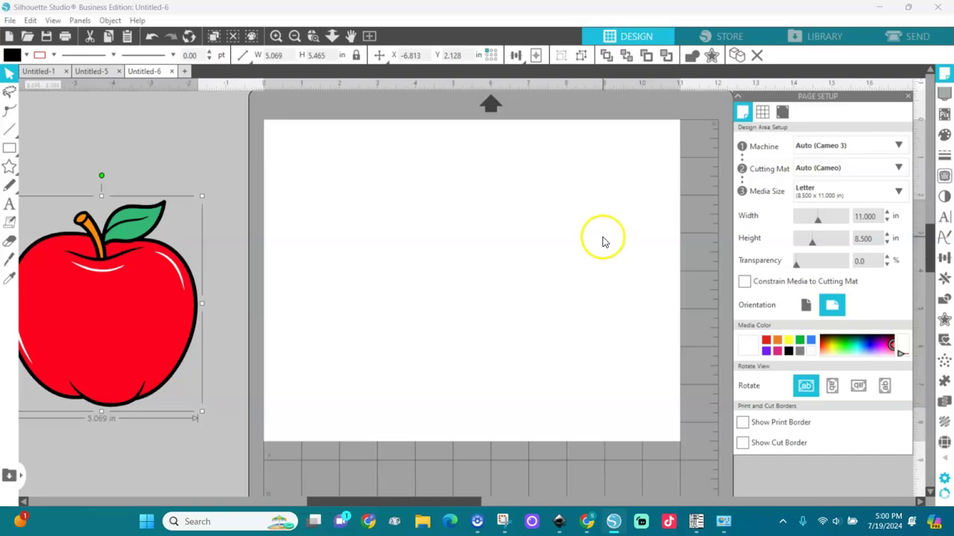
- Turn registration marks on and show the cut border, leaving the print border hidden
click(783, 113)
click(745, 146)
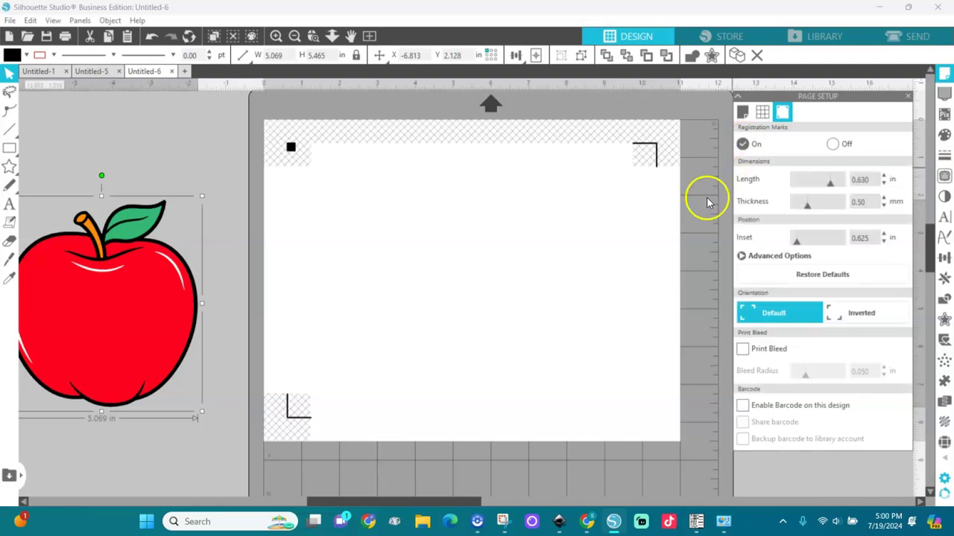
click(743, 113)
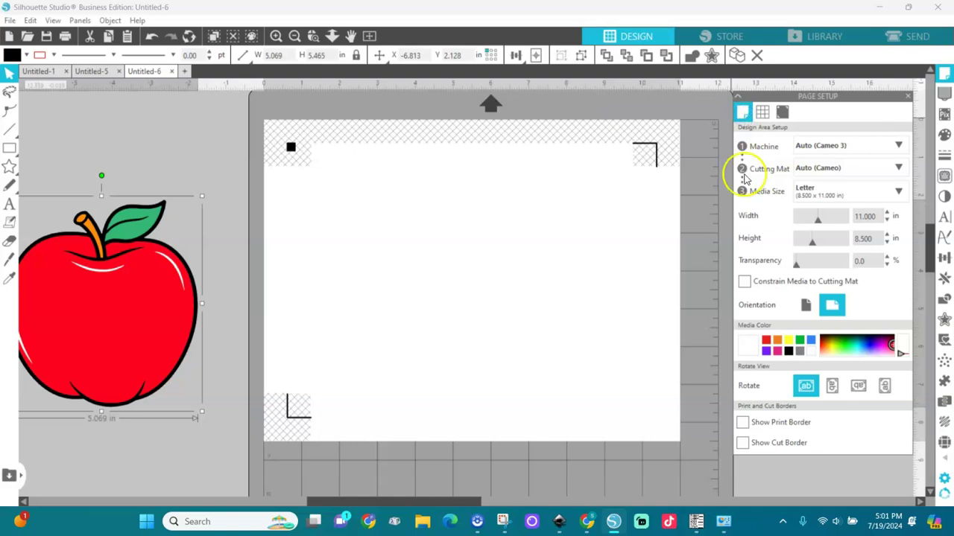
click(743, 423)
click(743, 442)
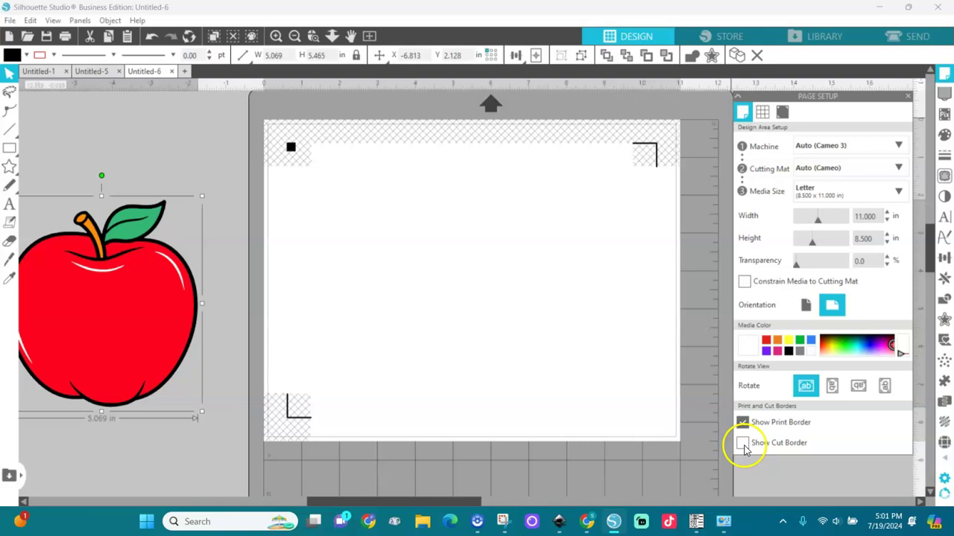
click(743, 423)
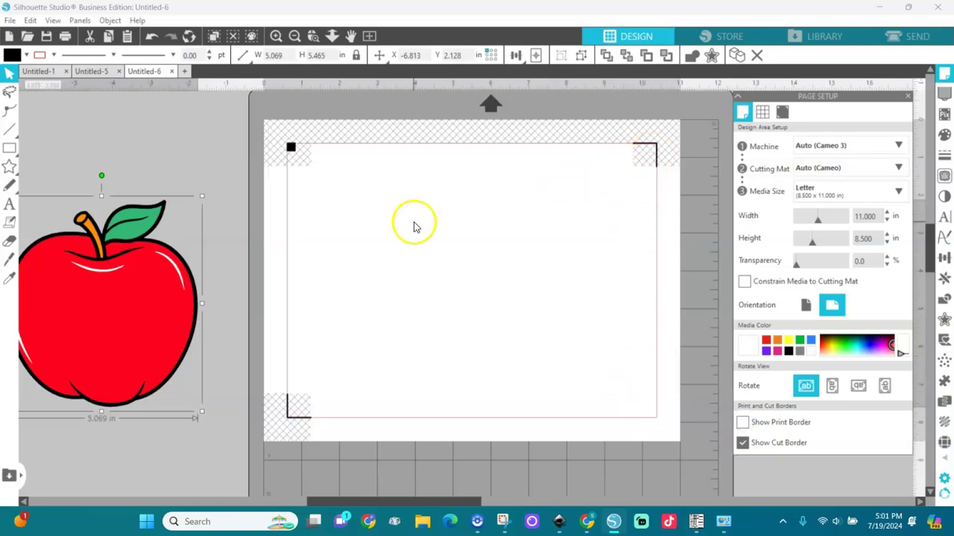
- Try the apple on the page, then move it back off to the left
click(142, 309)
mouse_move(142, 310)
mouse_down()
mouse_move(330, 313)
mouse_move(156, 298)
mouse_up()
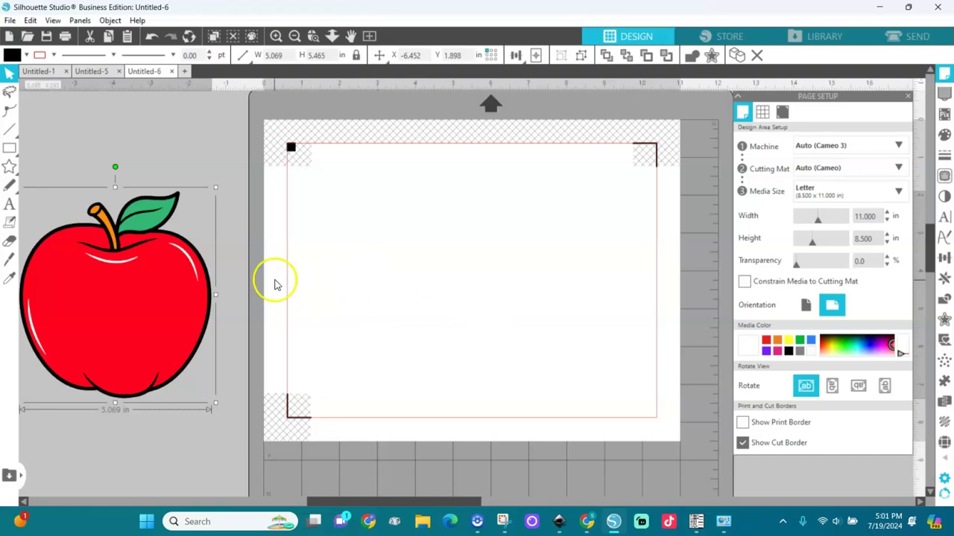
drag(111, 298, 367, 295)
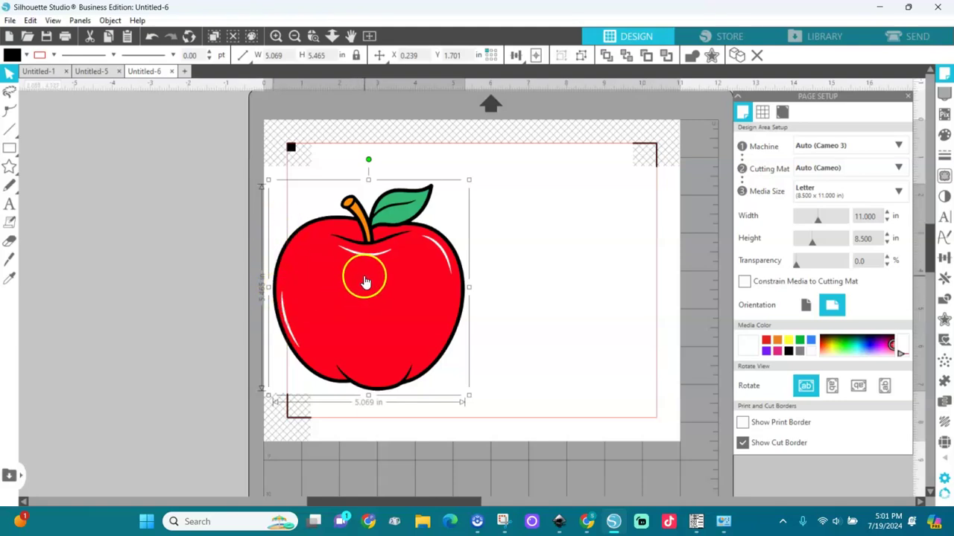
drag(366, 281, 95, 250)
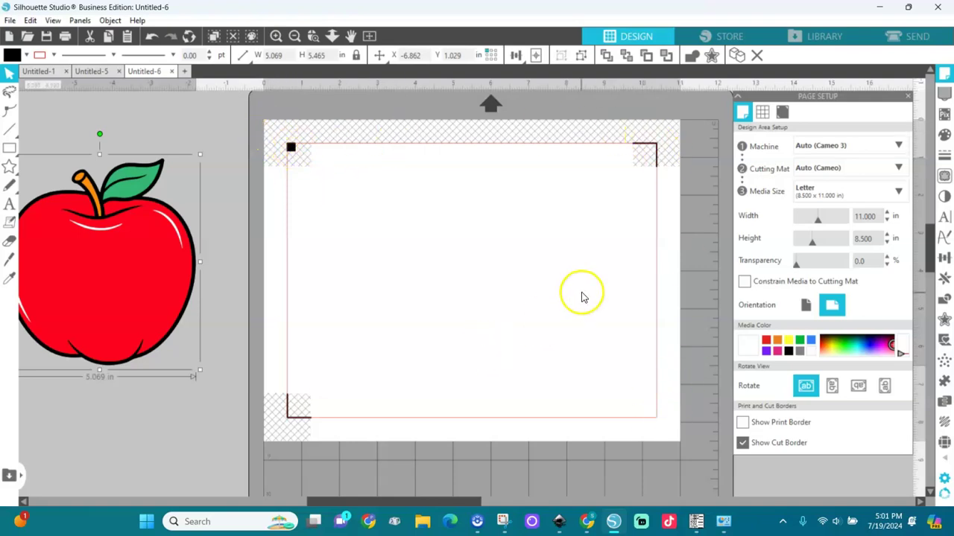
- Lower the registration mark inset from 0.625 through 0.500 to 0.394 in
click(782, 114)
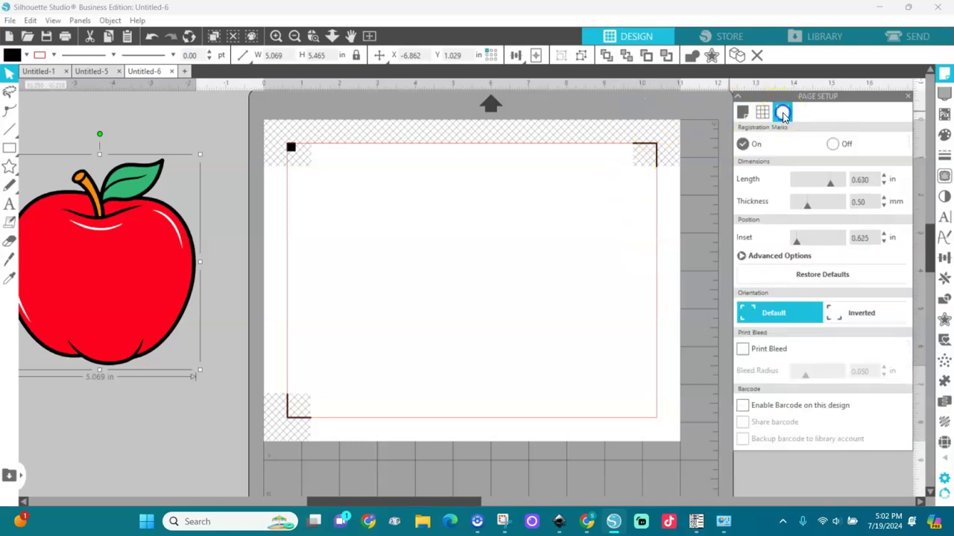
click(884, 241)
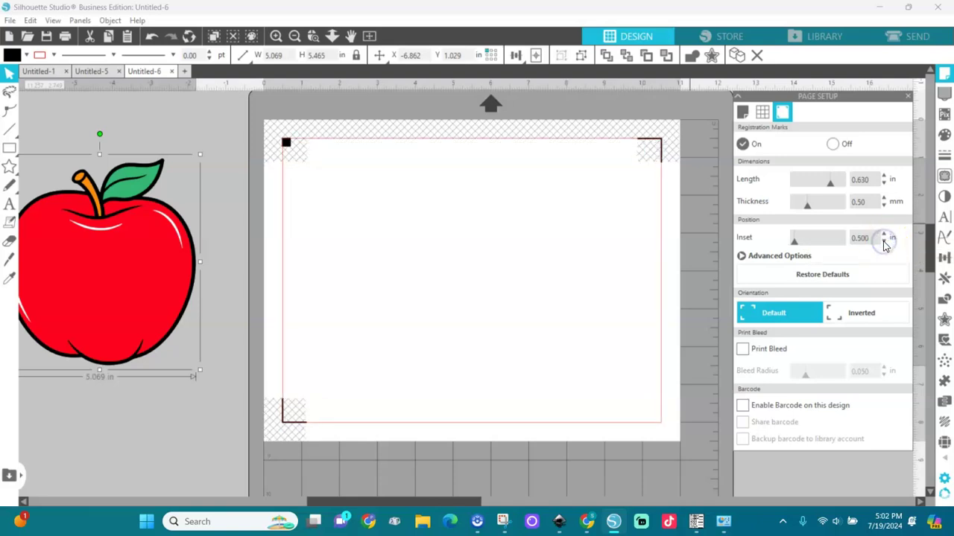
click(883, 241)
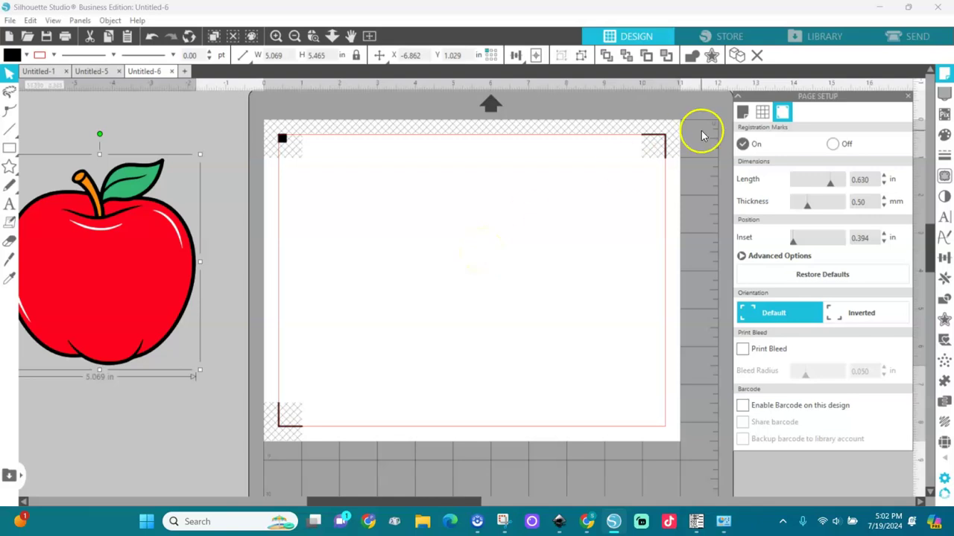
- Bring the apple onto the page, set its width to 1 in, then park it off-page left
click(742, 112)
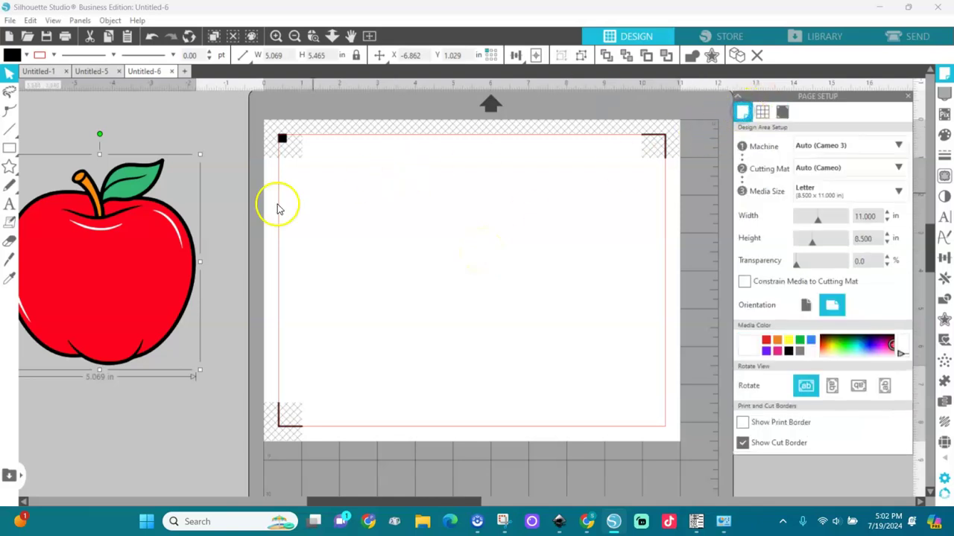
click(170, 266)
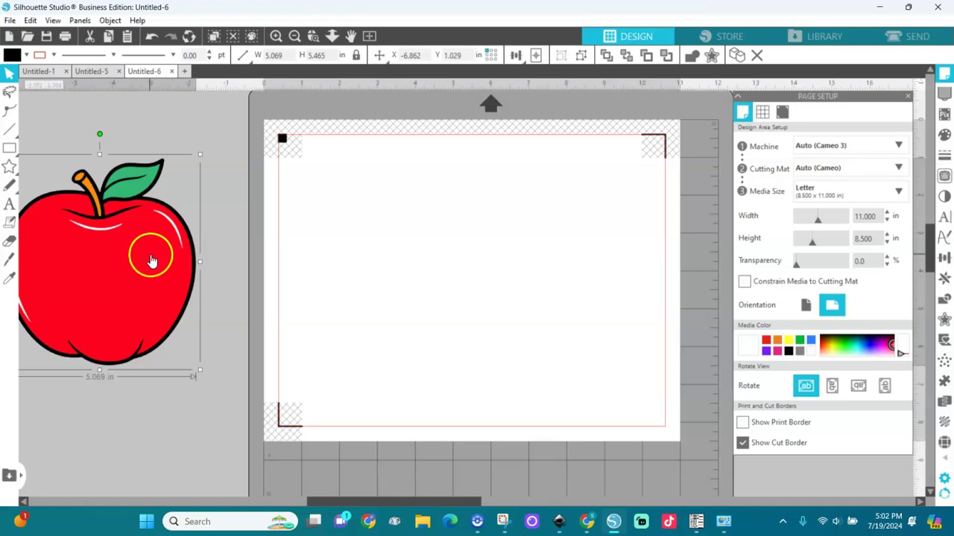
drag(144, 256, 492, 272)
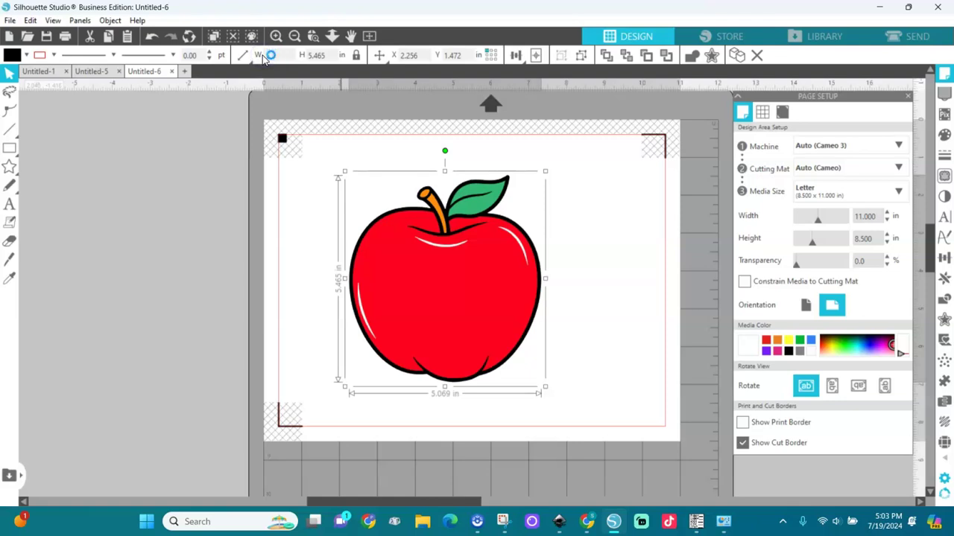
text(1)
key(Return)
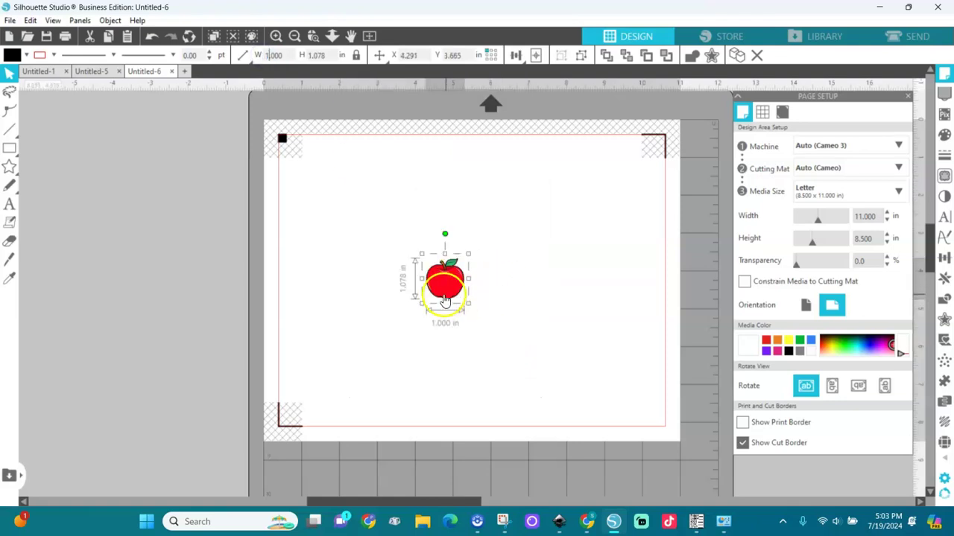
drag(444, 292, 345, 231)
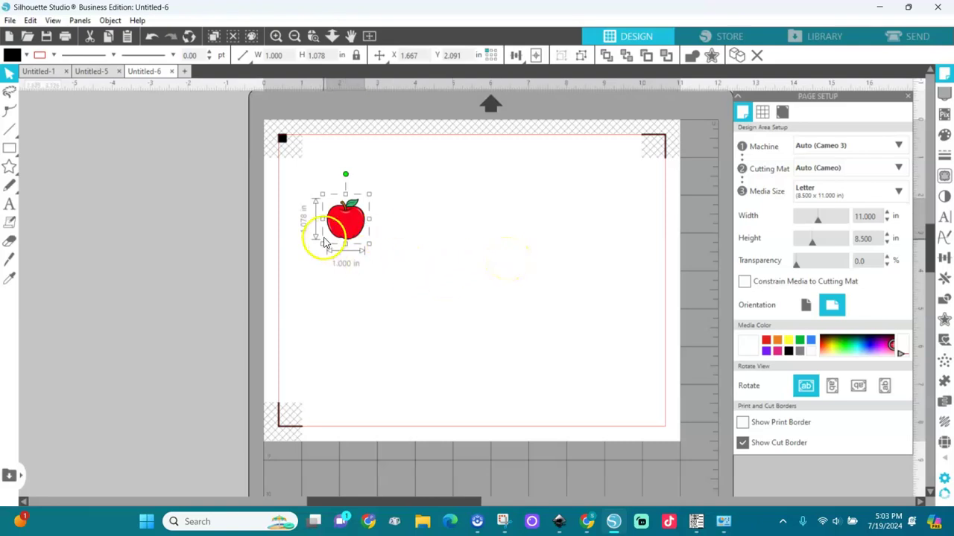
drag(350, 235, 213, 243)
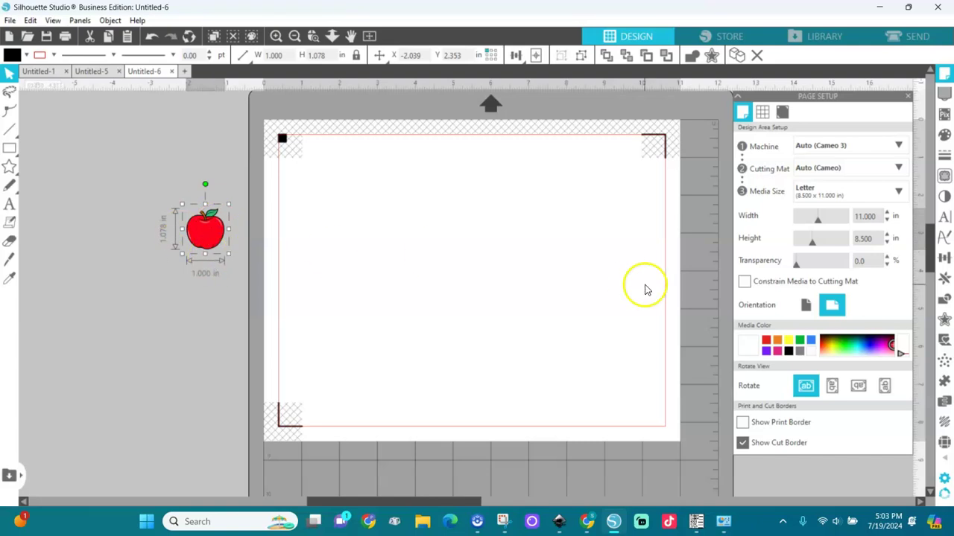
- Select and zoom in on the apple, then start an offset outline around it
click(945, 319)
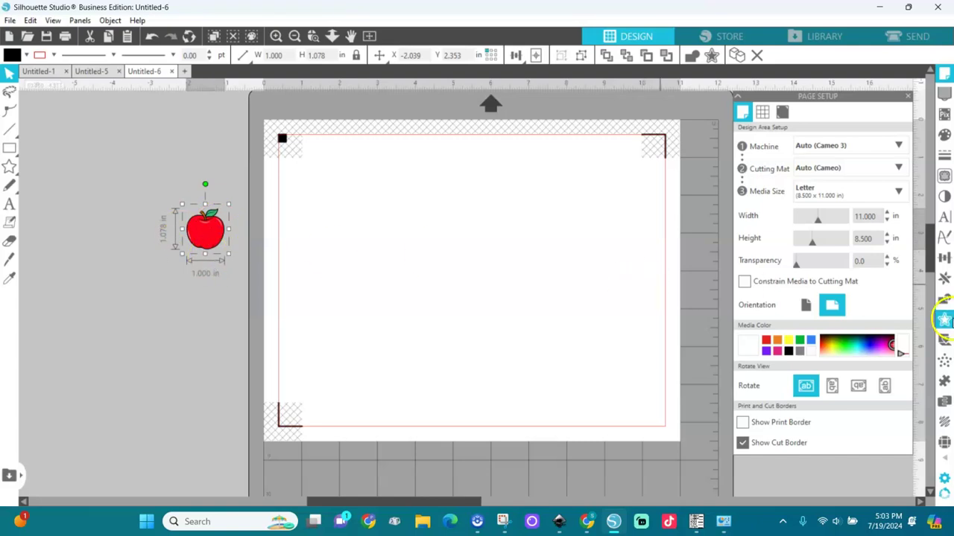
click(945, 321)
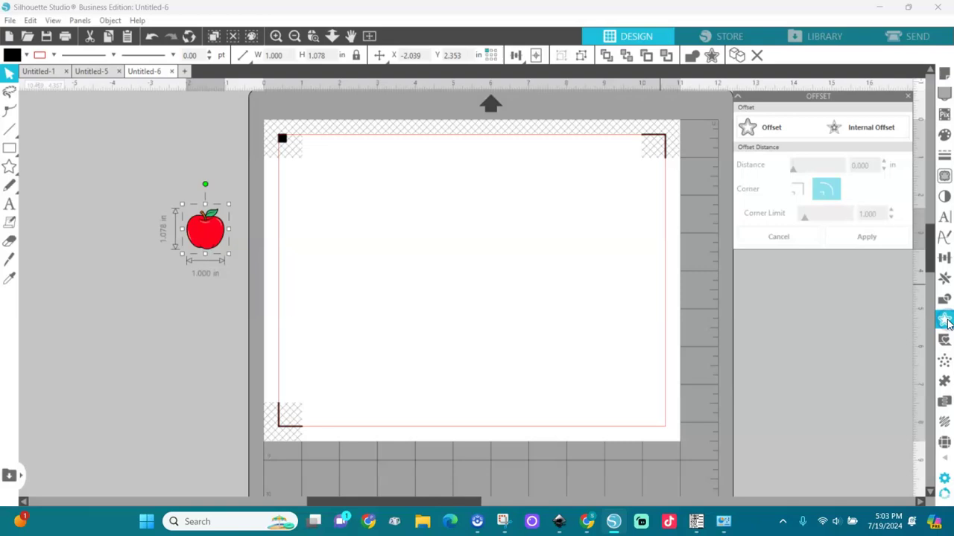
click(762, 131)
click(219, 174)
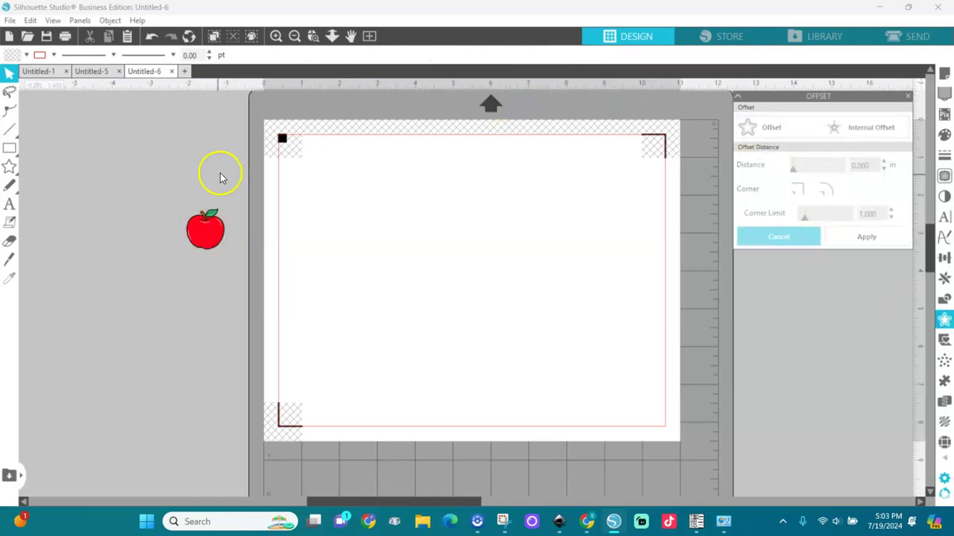
click(209, 238)
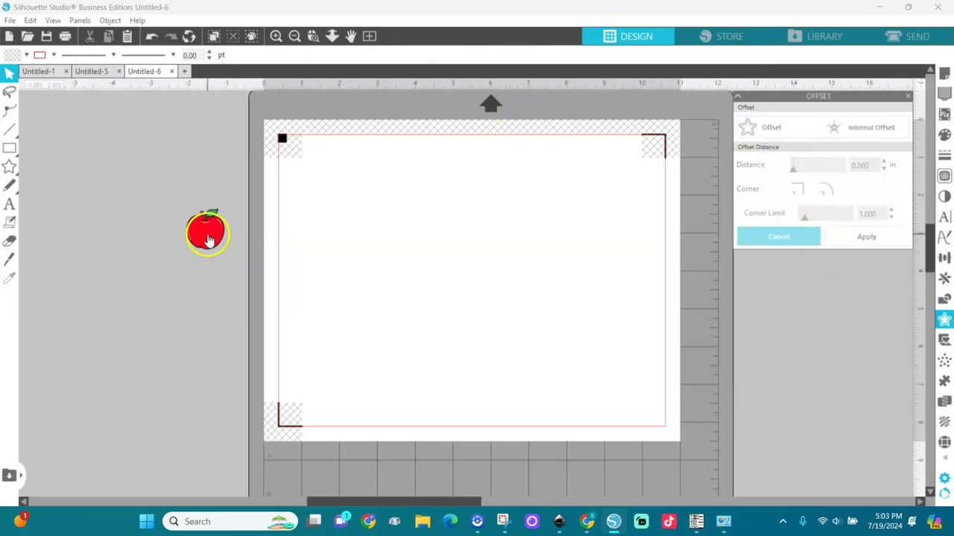
click(313, 36)
click(202, 236)
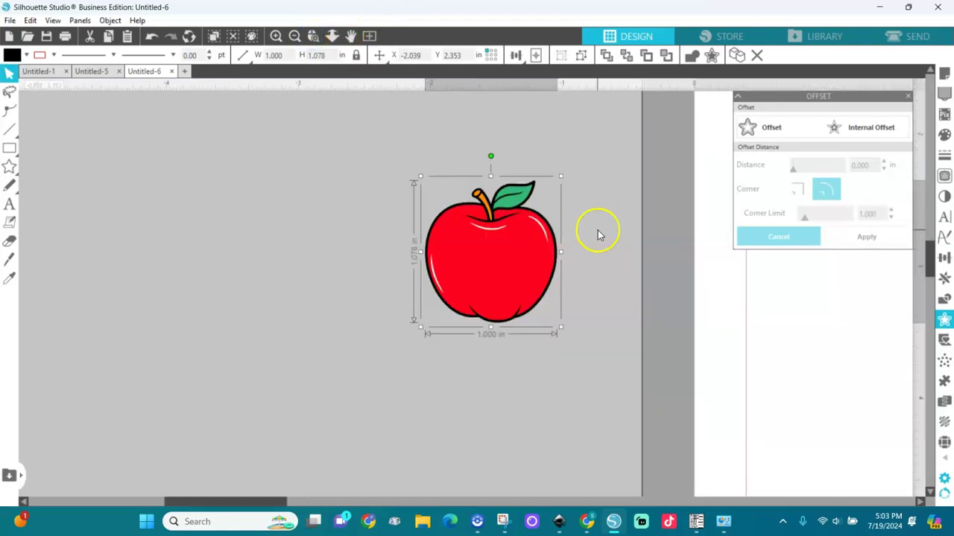
click(770, 125)
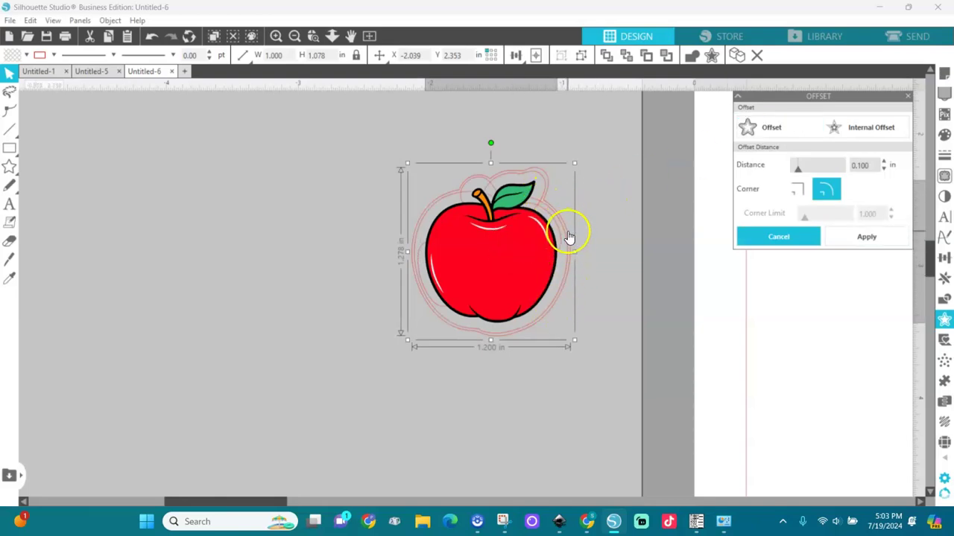
- Reduce the offset distance to 0.040 in with rounded corners and apply it
click(884, 170)
click(885, 170)
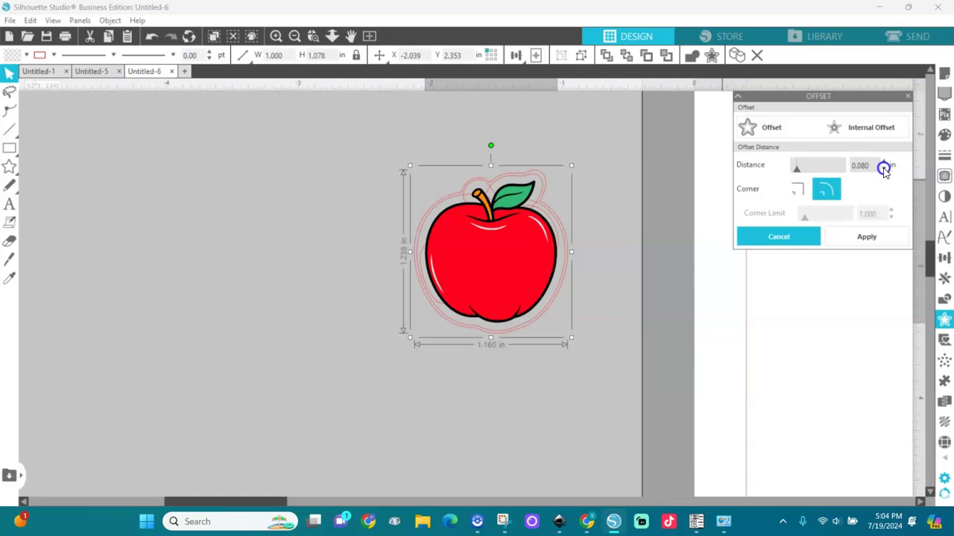
click(884, 170)
click(884, 170)
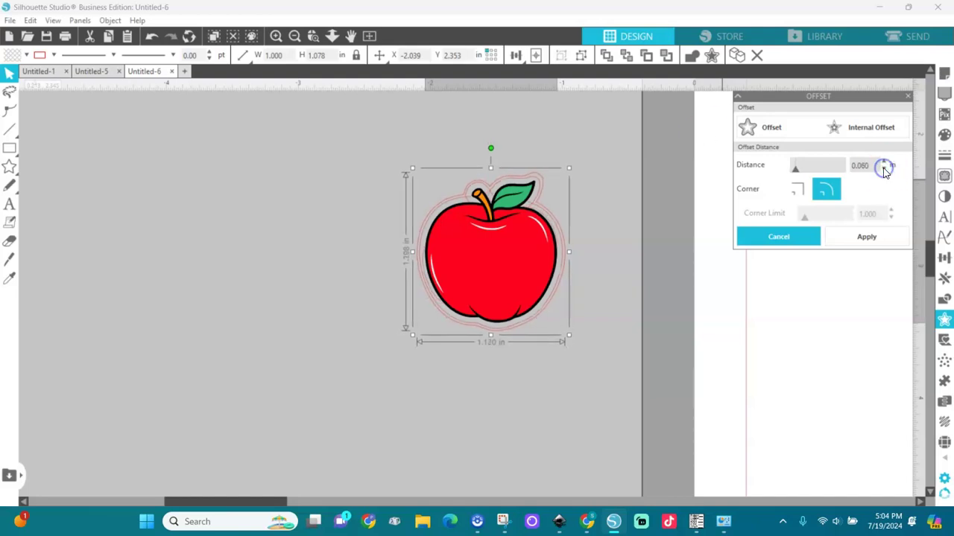
click(884, 170)
click(884, 170)
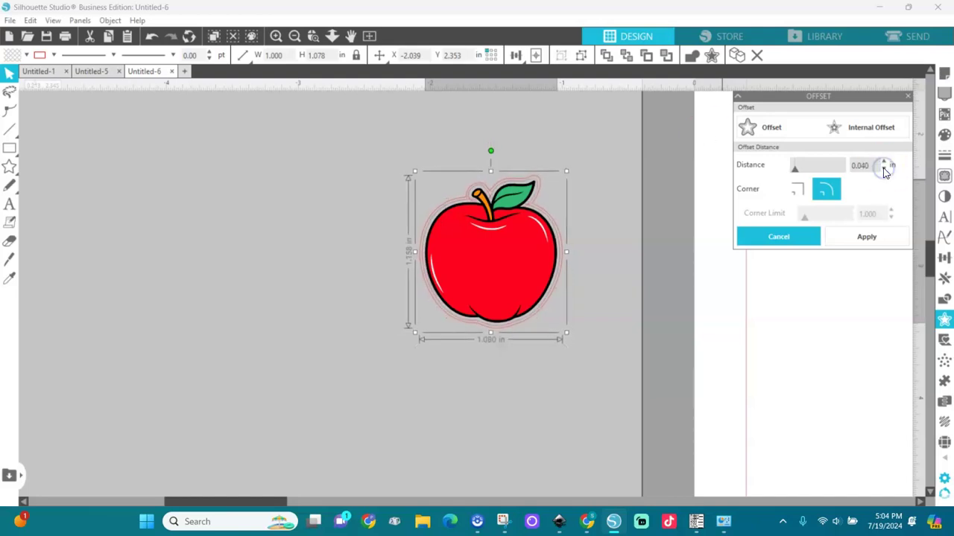
click(858, 239)
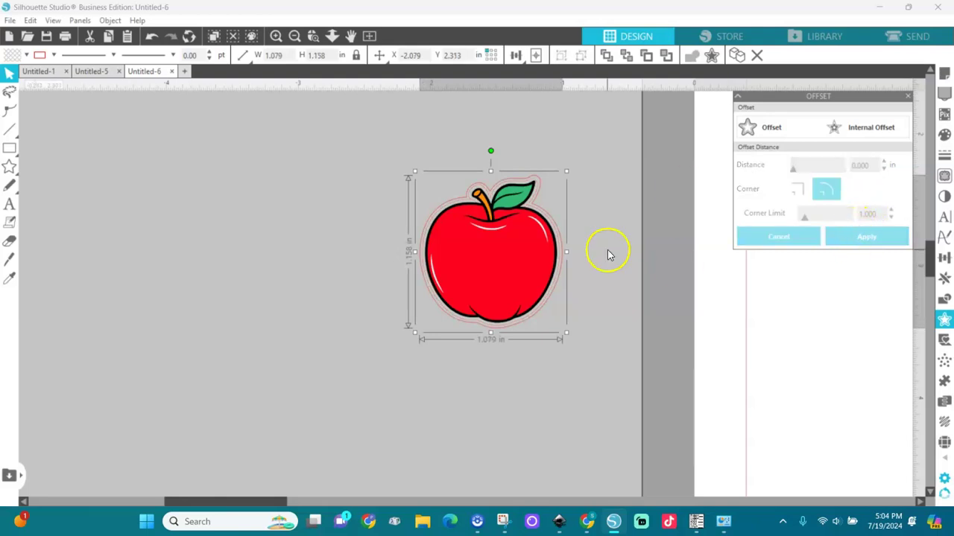
- Fill the offset outline with white, then select the apple together with its outline
click(26, 59)
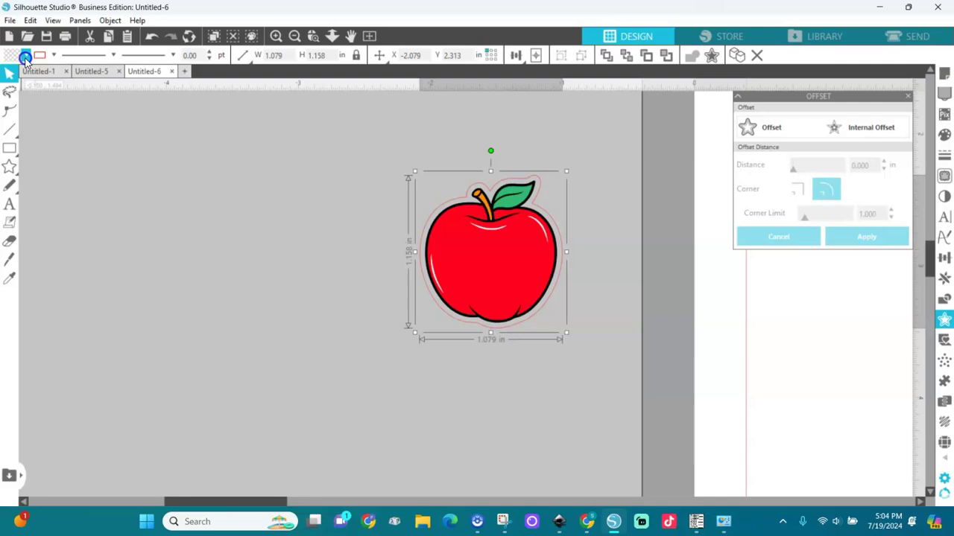
click(70, 75)
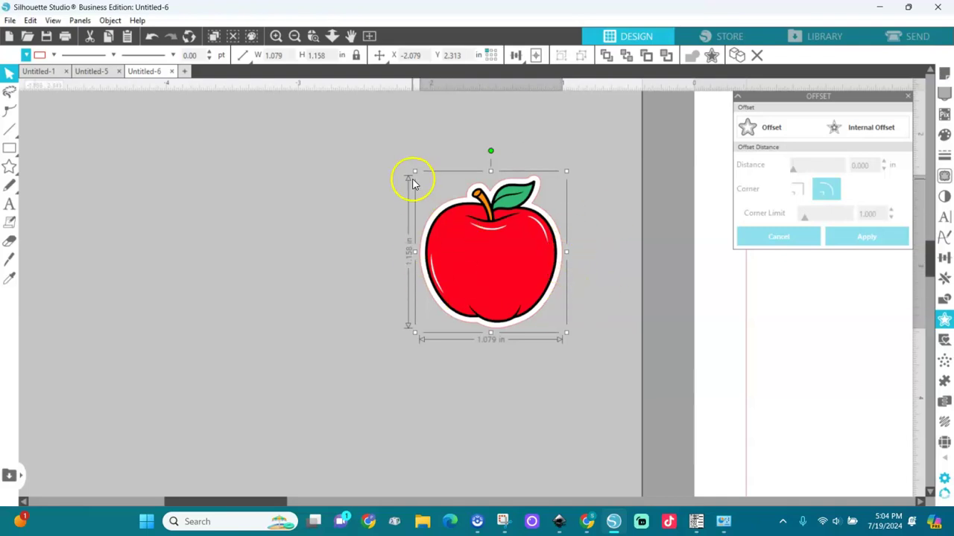
drag(349, 118, 629, 357)
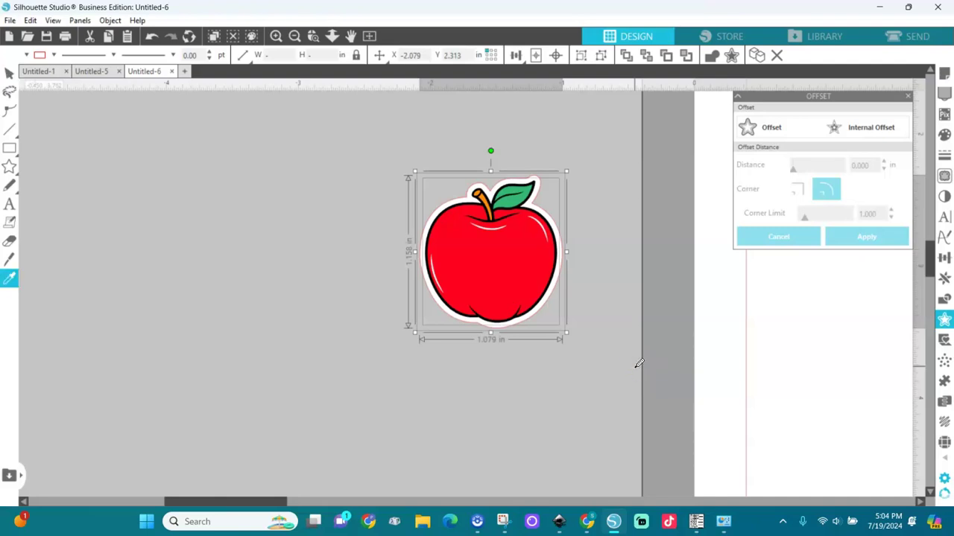
key(v)
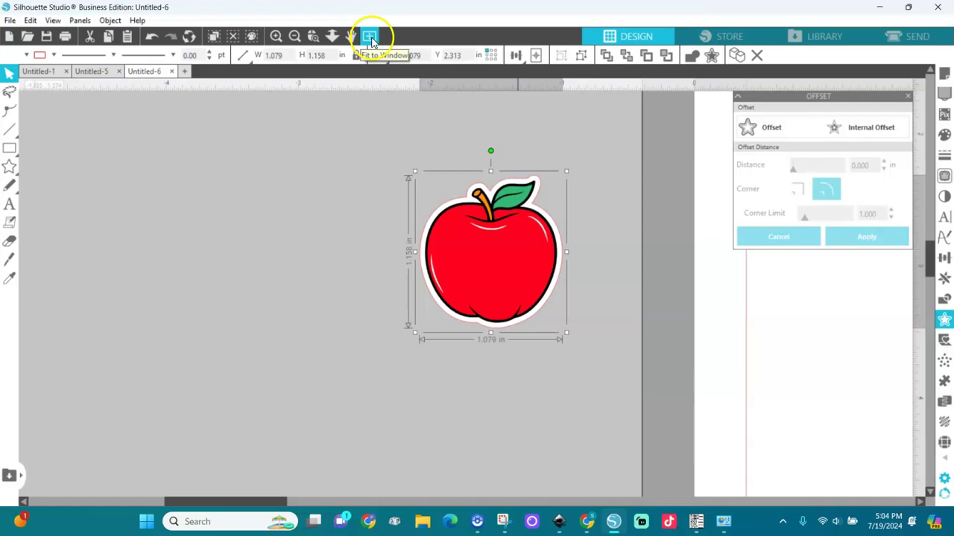
- Zoom out and place the white-bordered apple at the page's top-left corner (X 0.542, Y 0.549 in), showing Replicate options
click(293, 36)
click(294, 36)
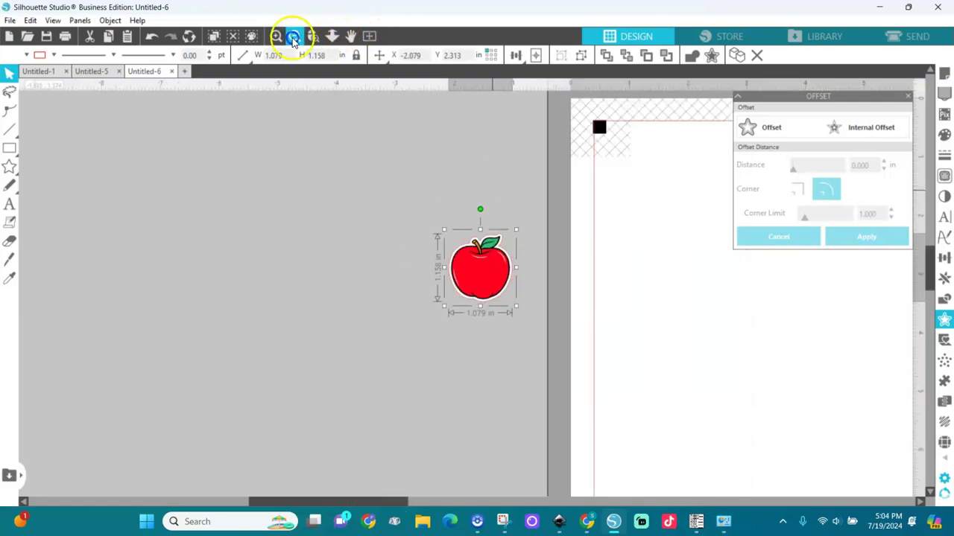
click(294, 36)
click(293, 36)
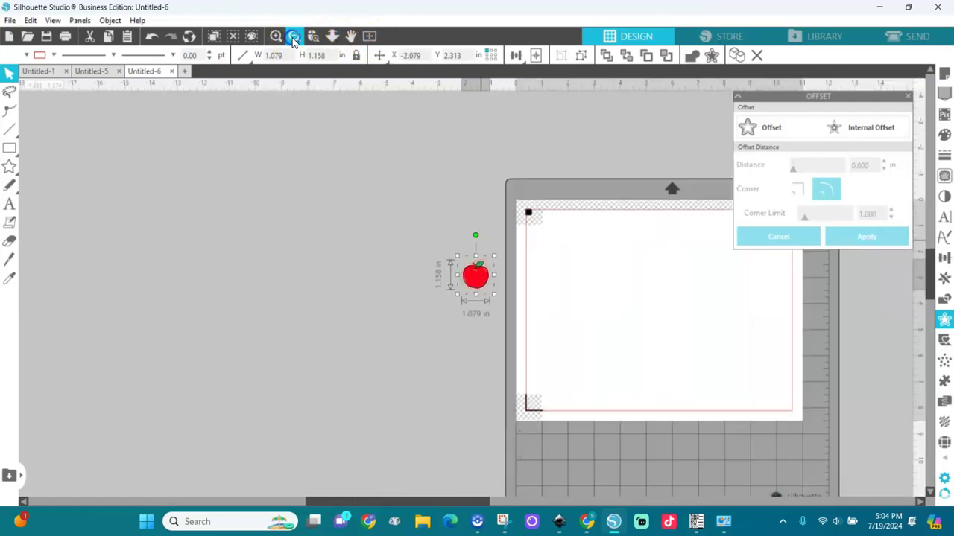
click(907, 97)
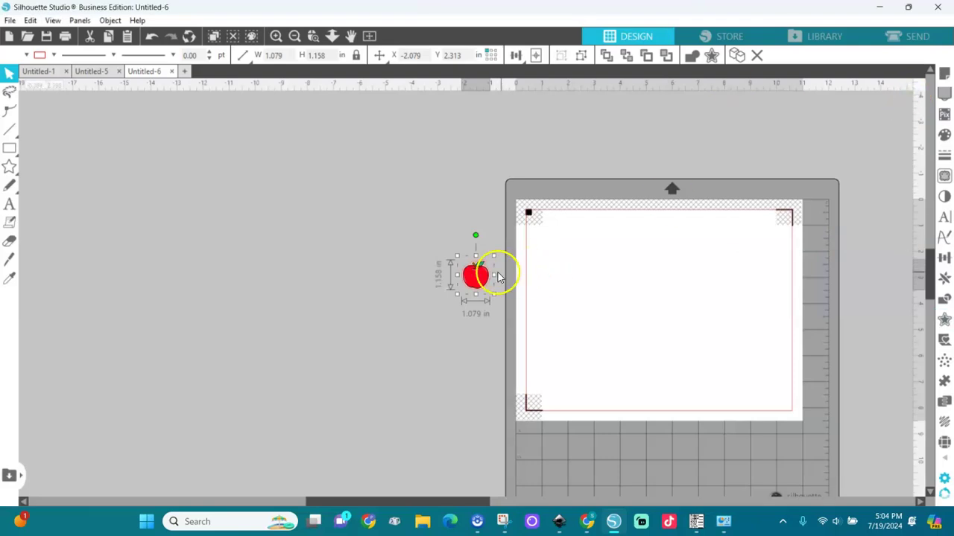
drag(478, 285, 546, 237)
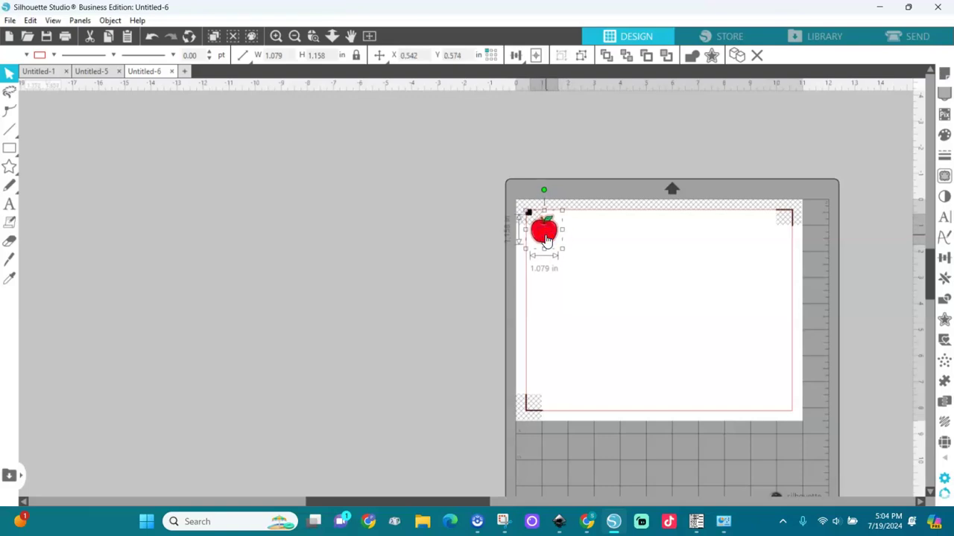
click(367, 36)
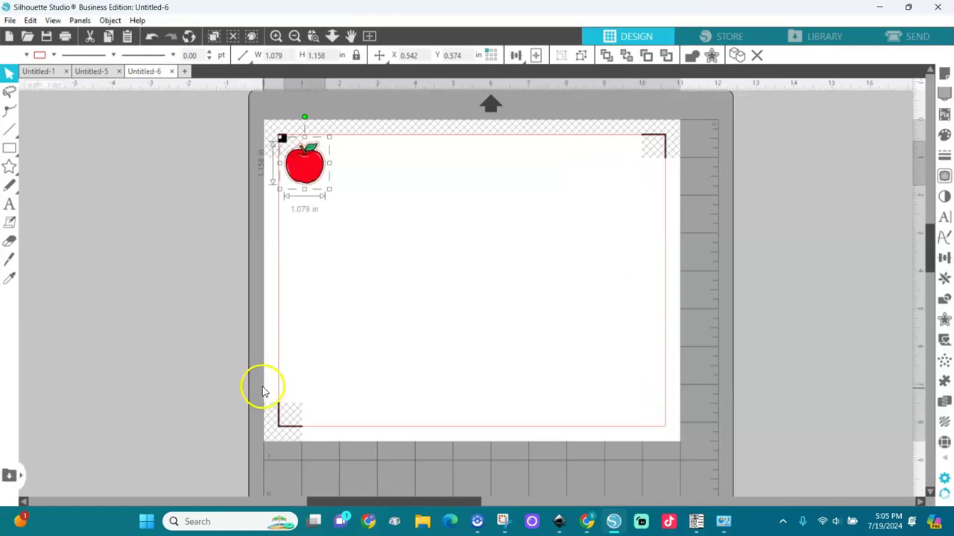
key(ctrl+shift+r)
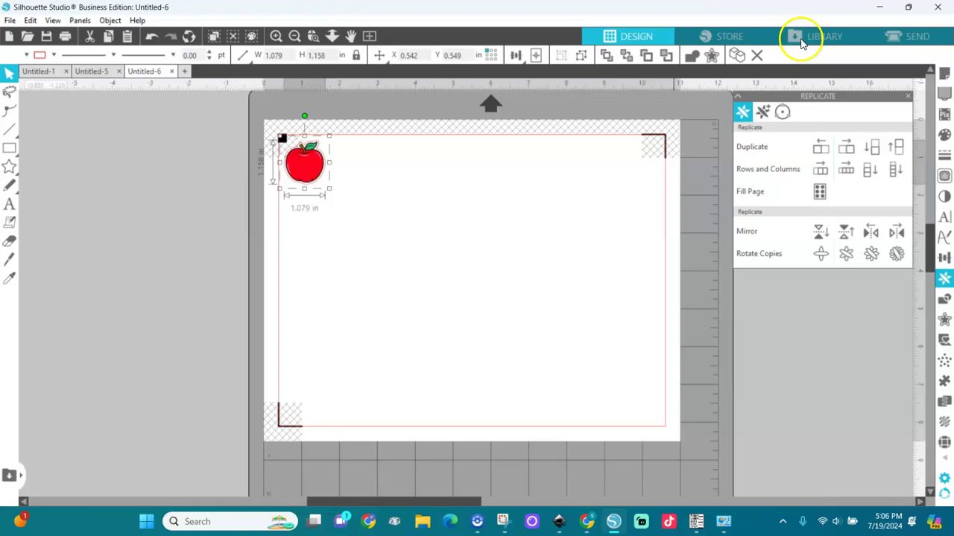
- Set the apple sticker's cut style to Cut Edge, then return to the Design view
click(899, 36)
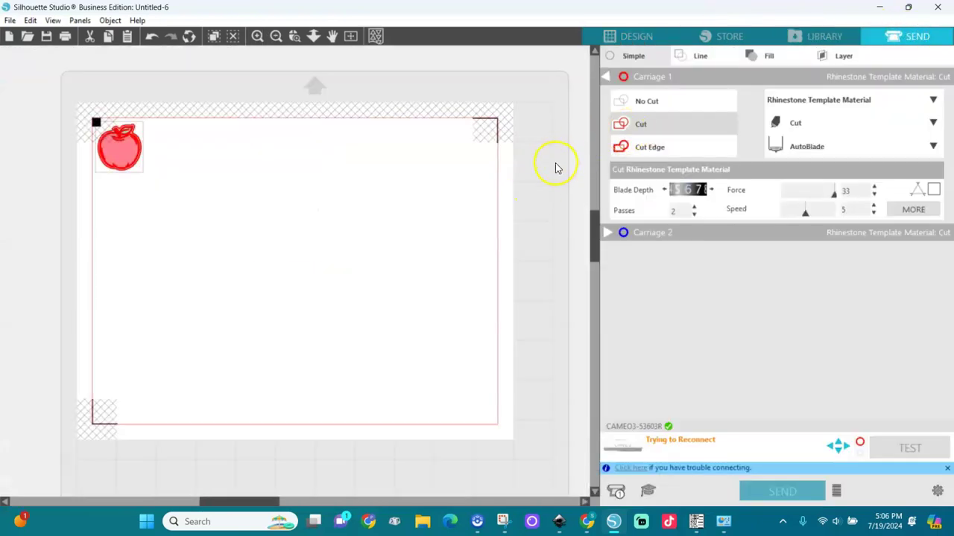
click(644, 149)
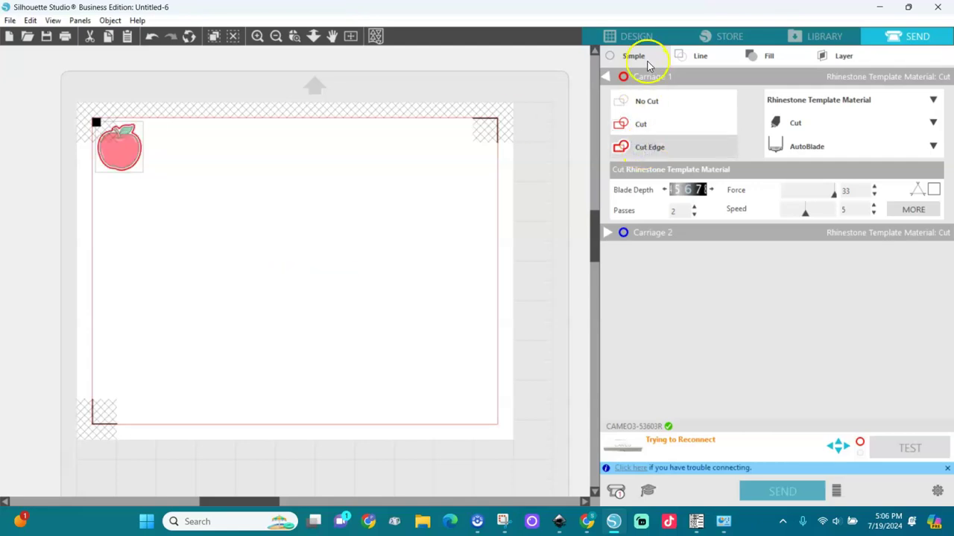
click(630, 36)
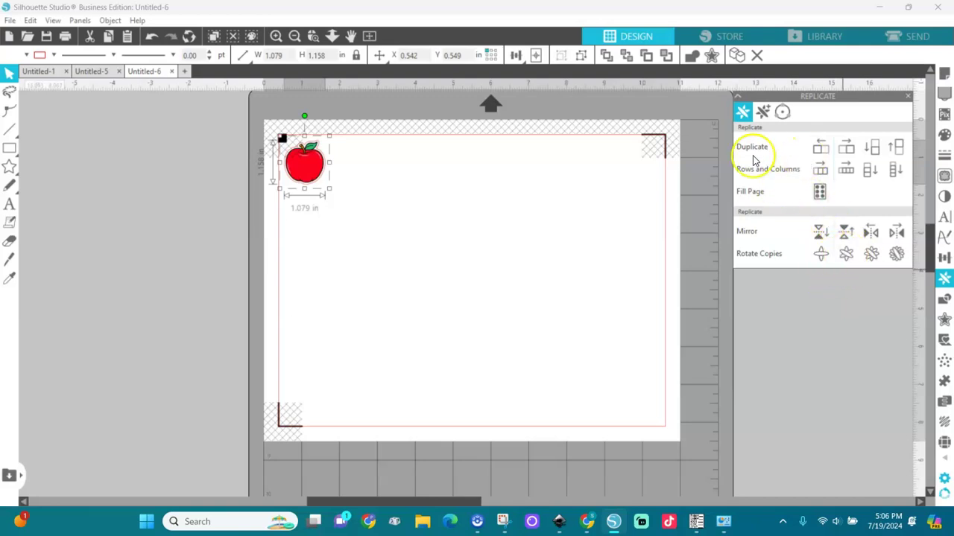
- Replicate the apple into a row of eight stickers across the top of the page
click(848, 174)
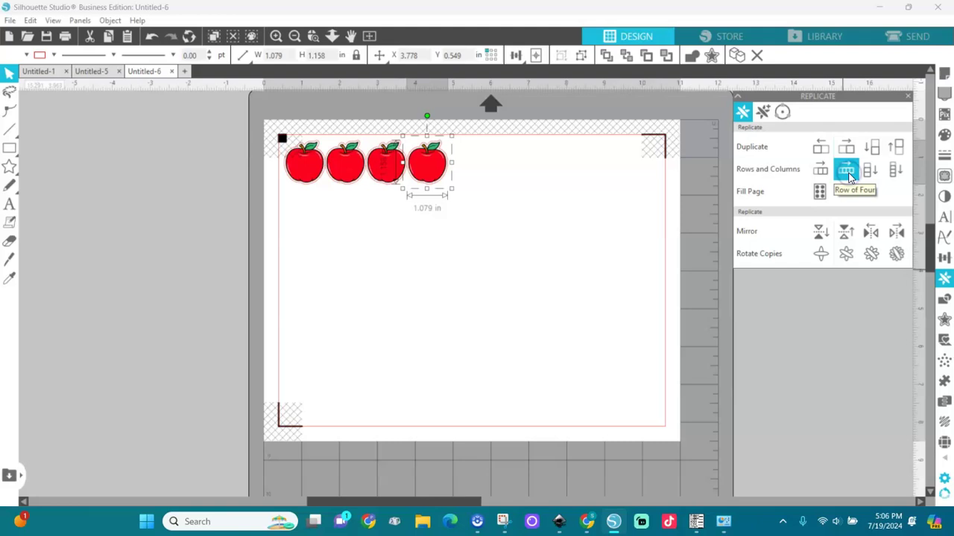
click(848, 173)
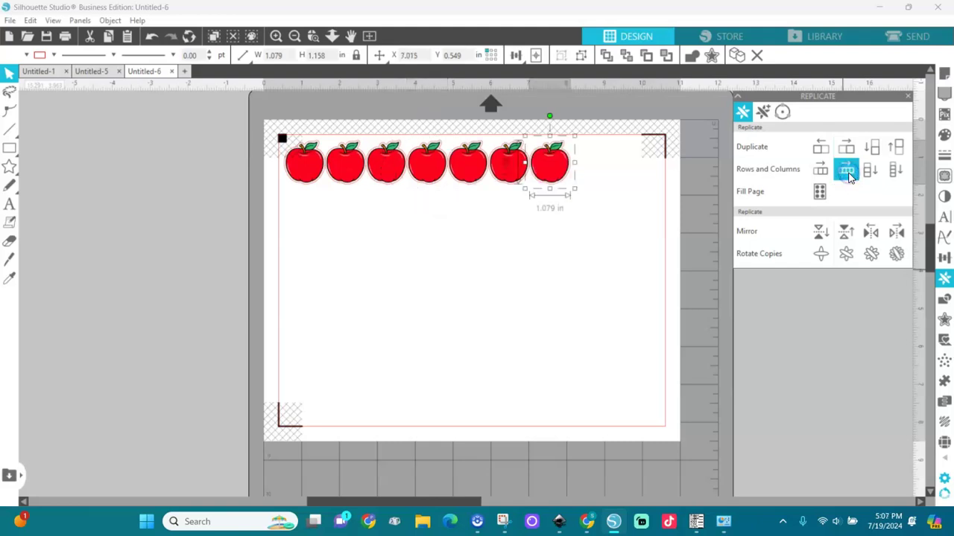
click(646, 219)
drag(558, 178, 642, 172)
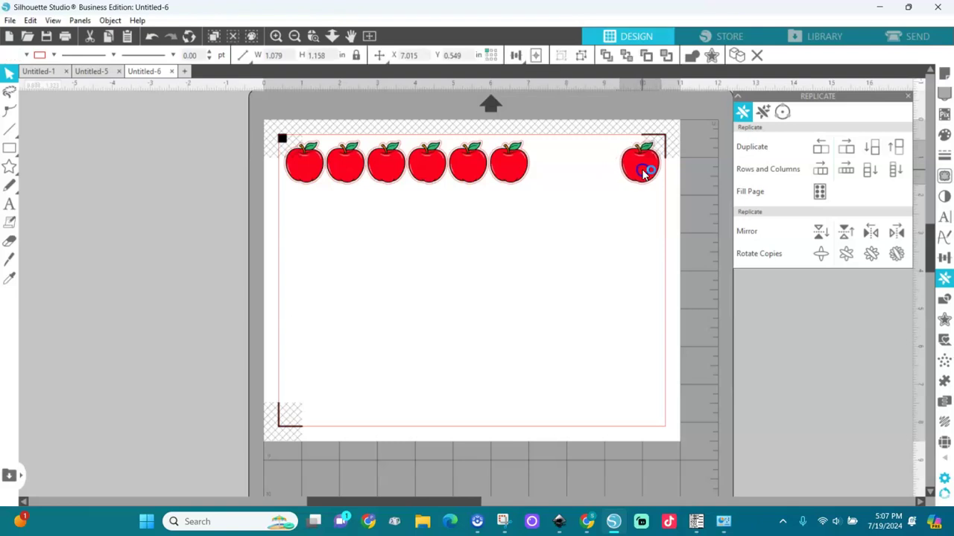
drag(678, 101, 257, 229)
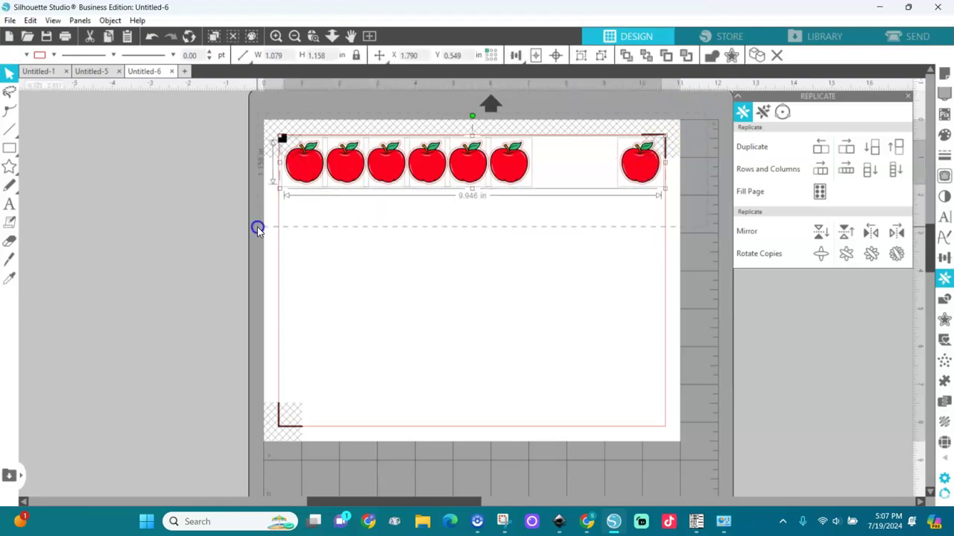
click(443, 236)
click(511, 170)
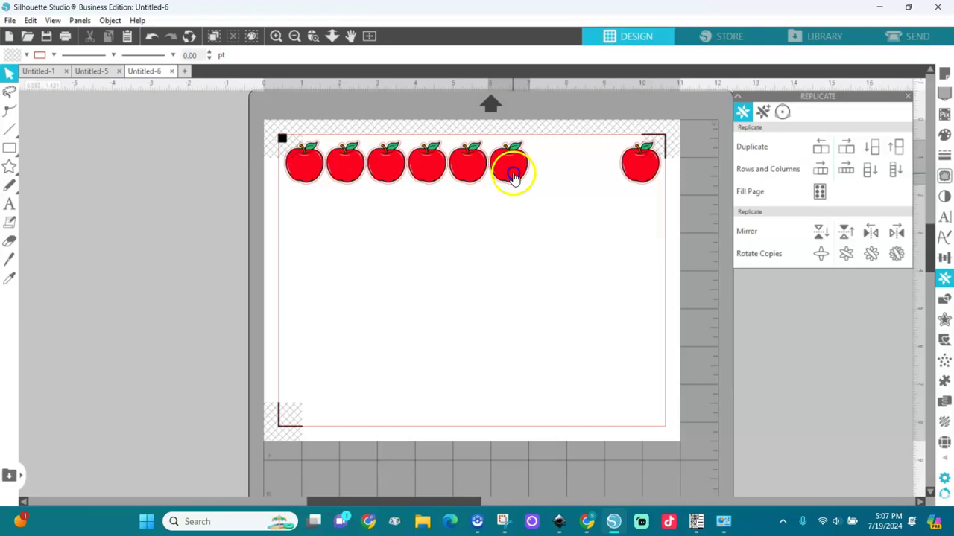
drag(515, 177, 551, 167)
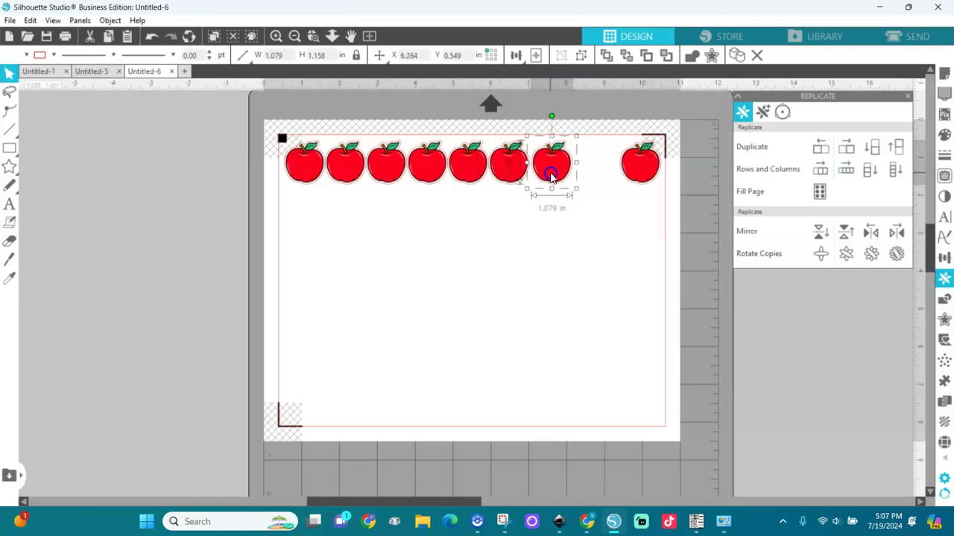
drag(677, 108, 292, 215)
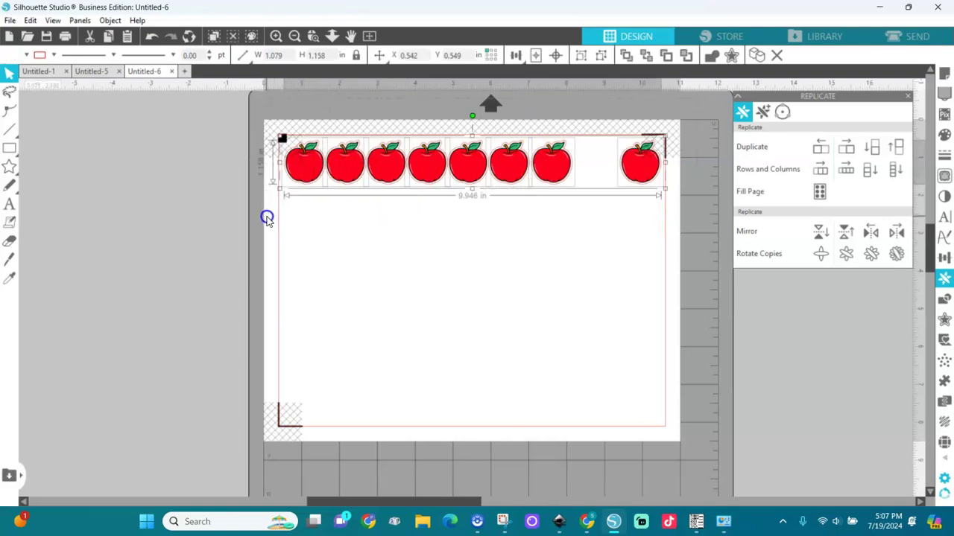
- Space the eight apples evenly horizontally and group them into a 9.946 in row
click(526, 54)
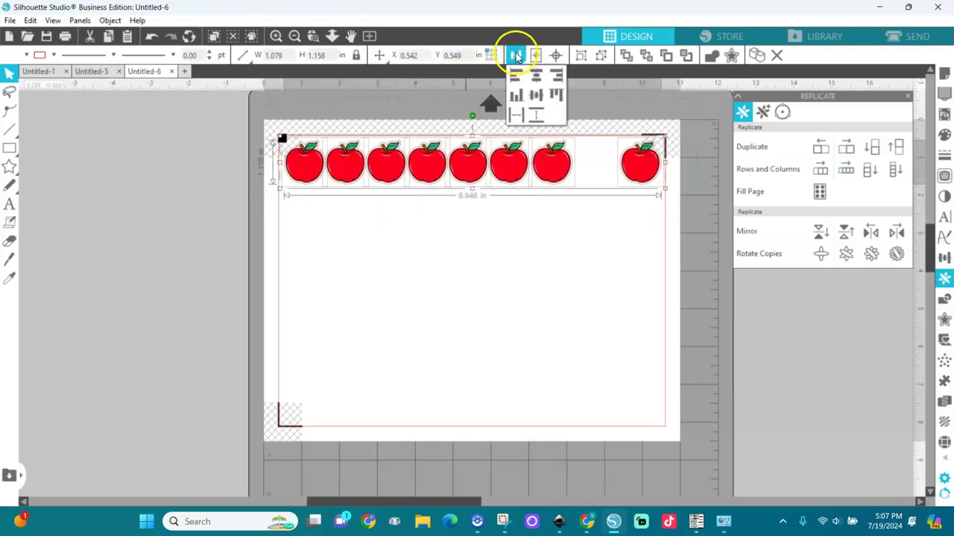
click(518, 116)
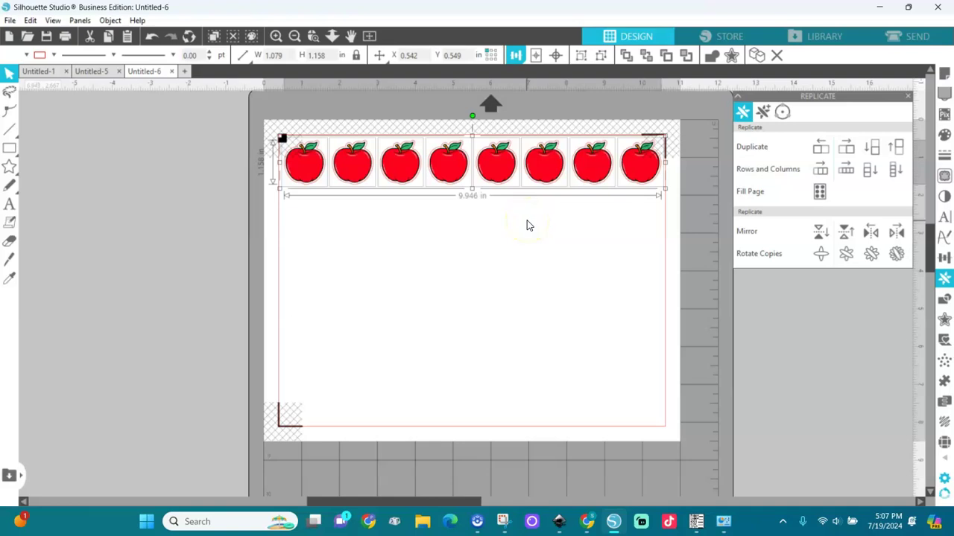
key(ctrl+g)
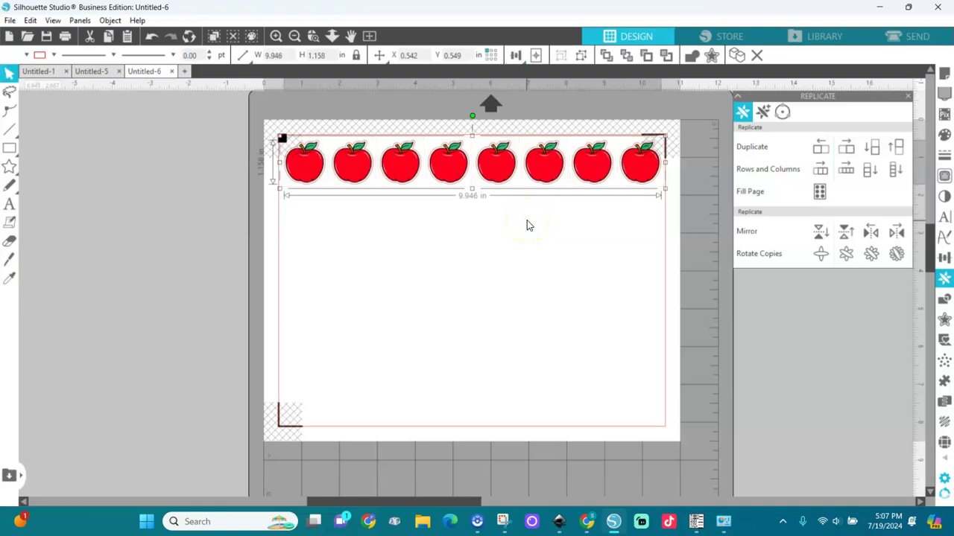
- Replicate the apple row downward until six rows of eight apples fill the page
click(895, 170)
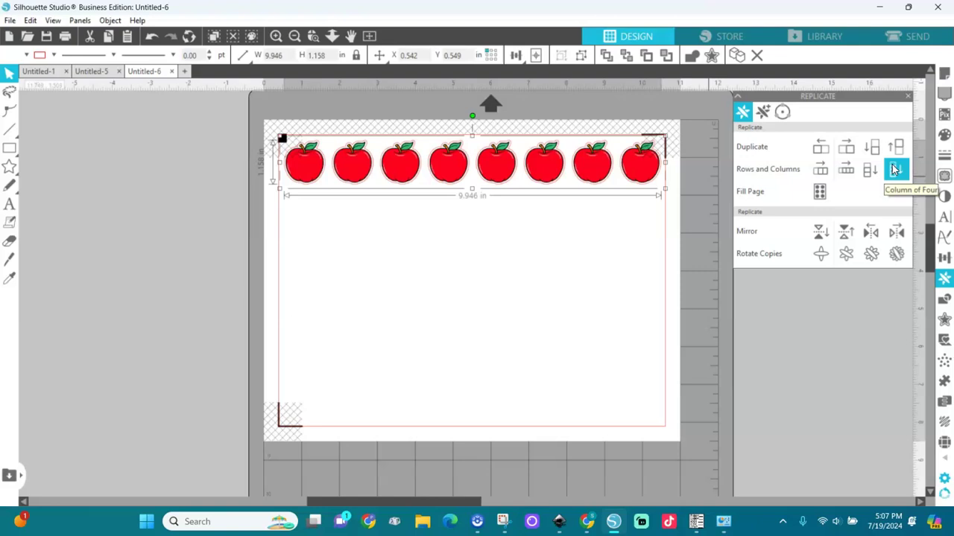
click(895, 170)
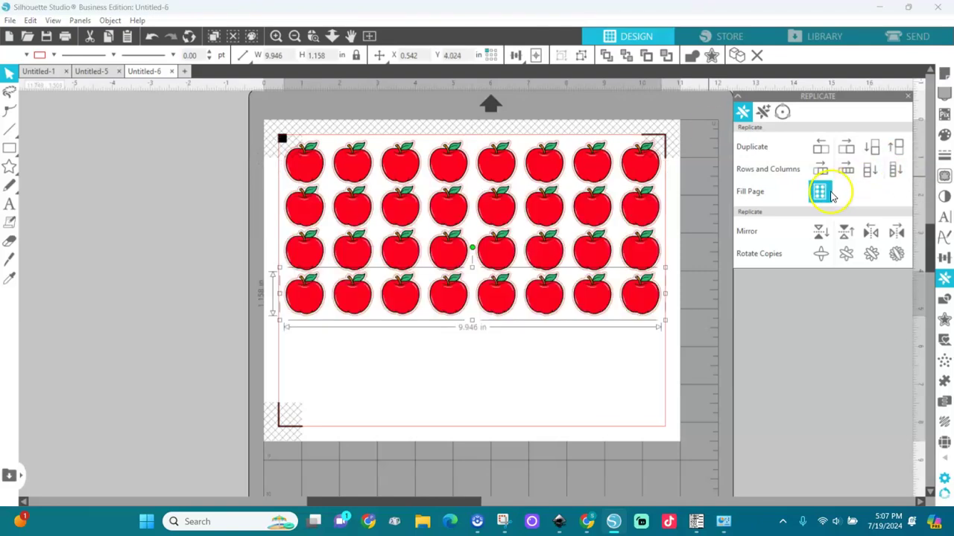
click(869, 171)
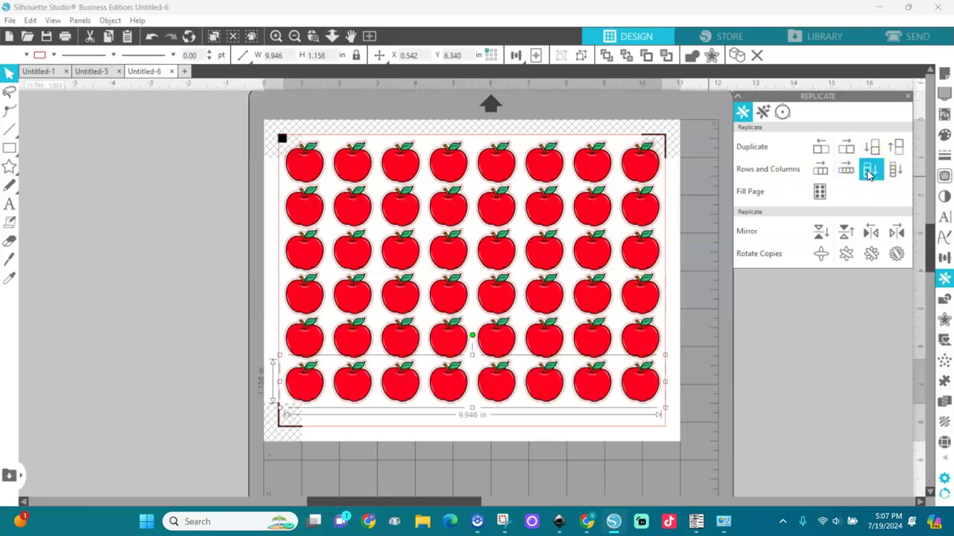
- Deselect the rows, zoom in to check the apple outlines, then fit the whole sheet
click(743, 289)
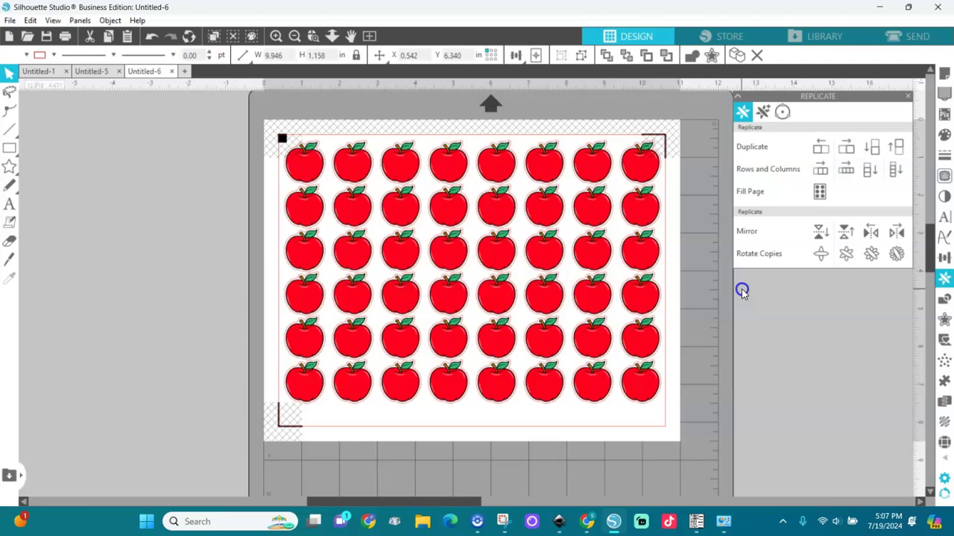
click(311, 35)
click(444, 188)
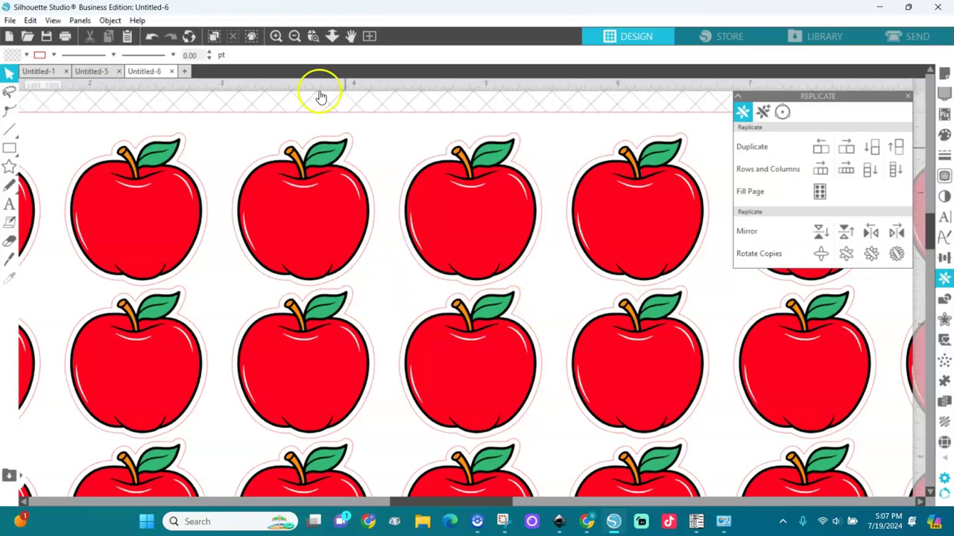
click(295, 37)
click(295, 37)
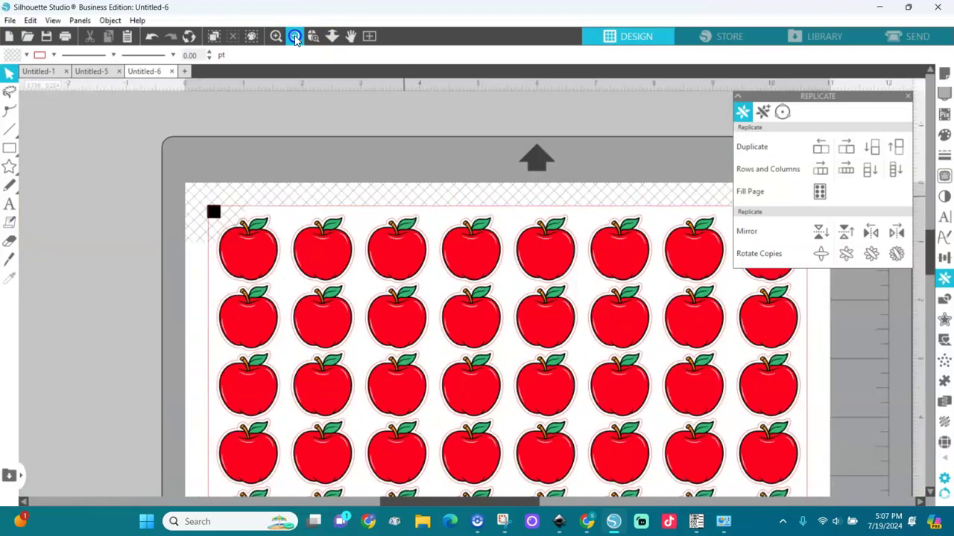
click(295, 37)
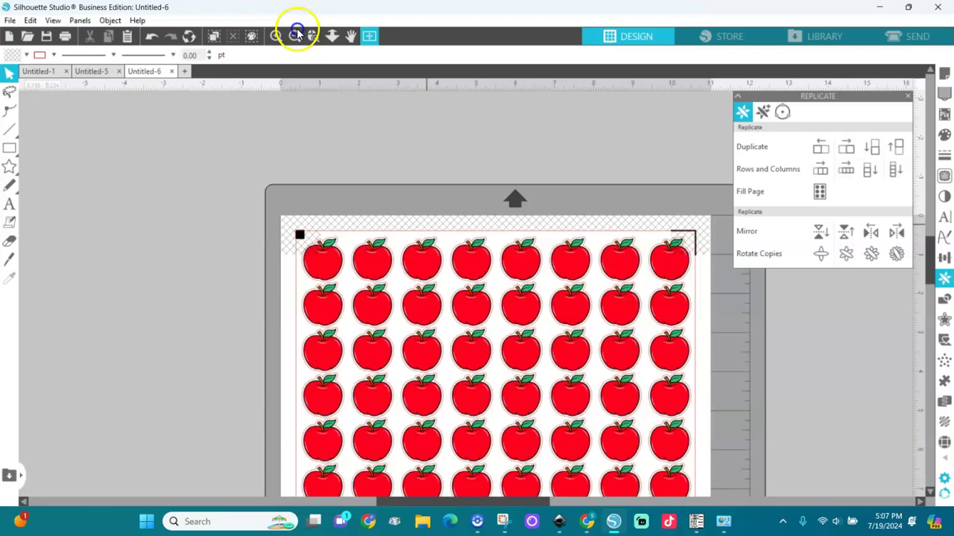
click(369, 36)
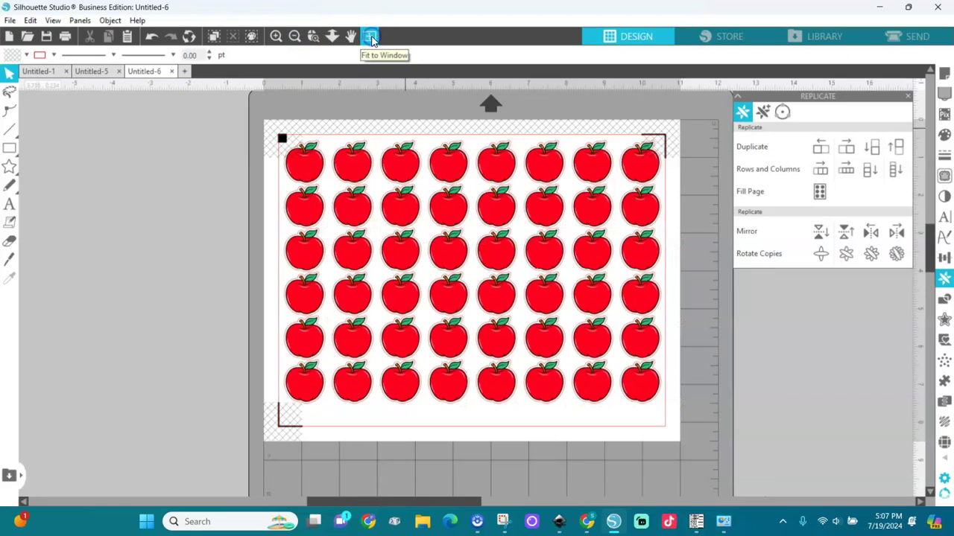
- Nudge the bottom apple row lower, then evenly space all six rows with Space Vertically
click(353, 387)
drag(352, 387, 353, 405)
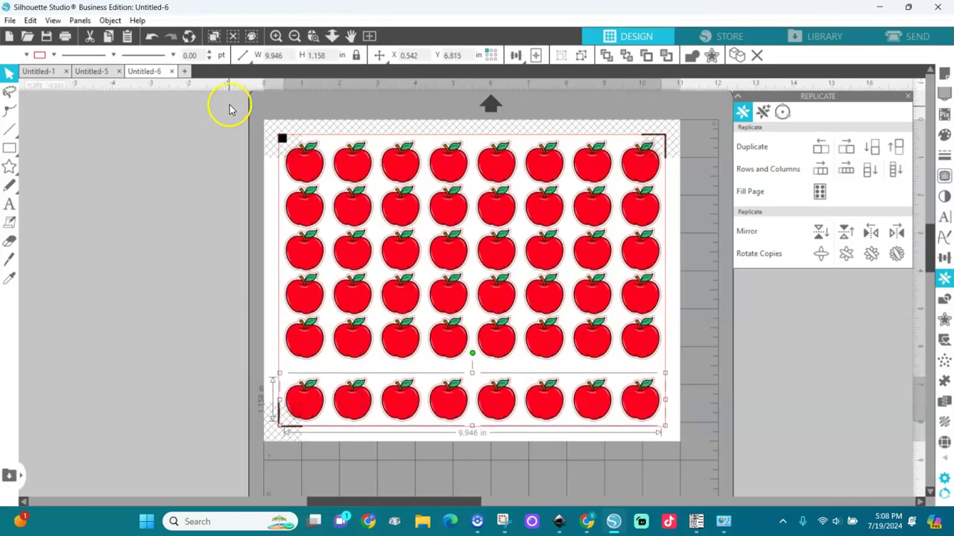
drag(229, 103, 702, 448)
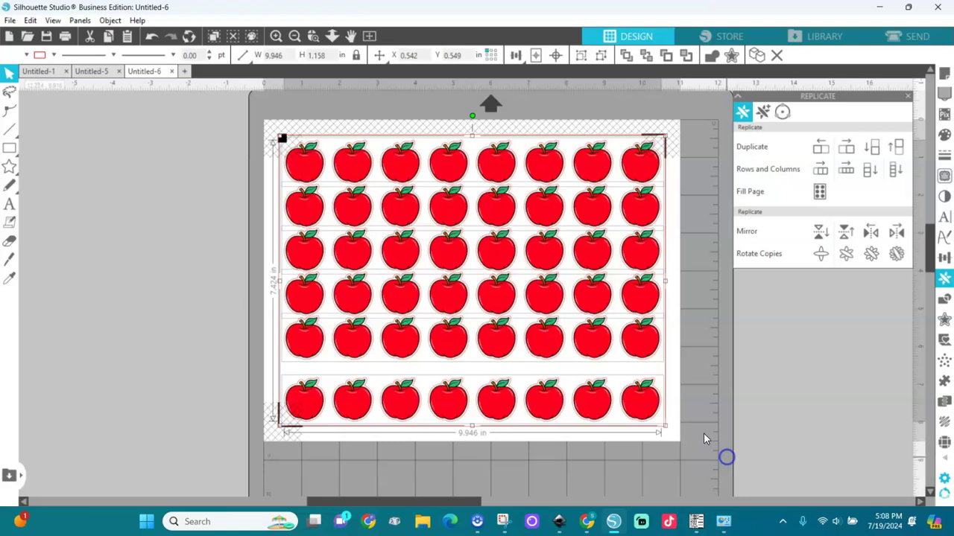
click(516, 55)
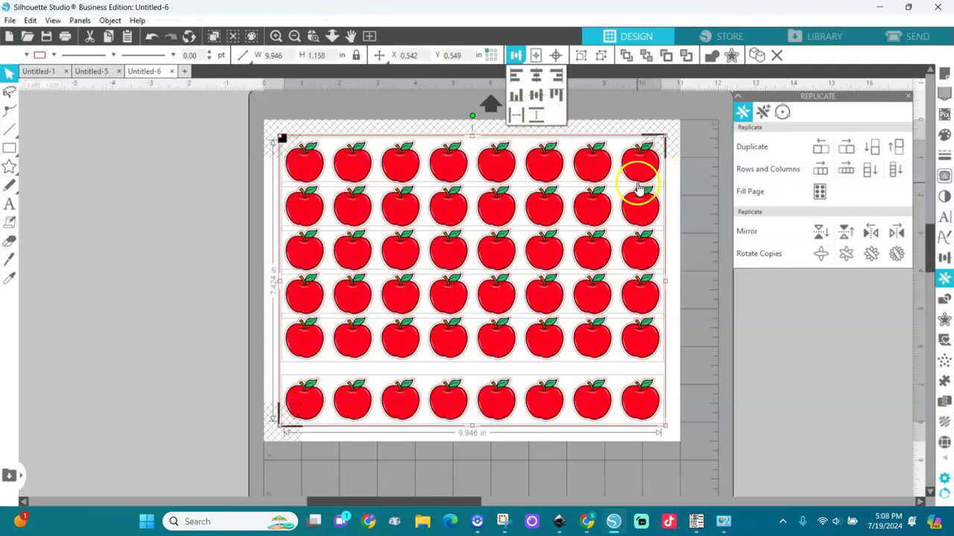
click(586, 96)
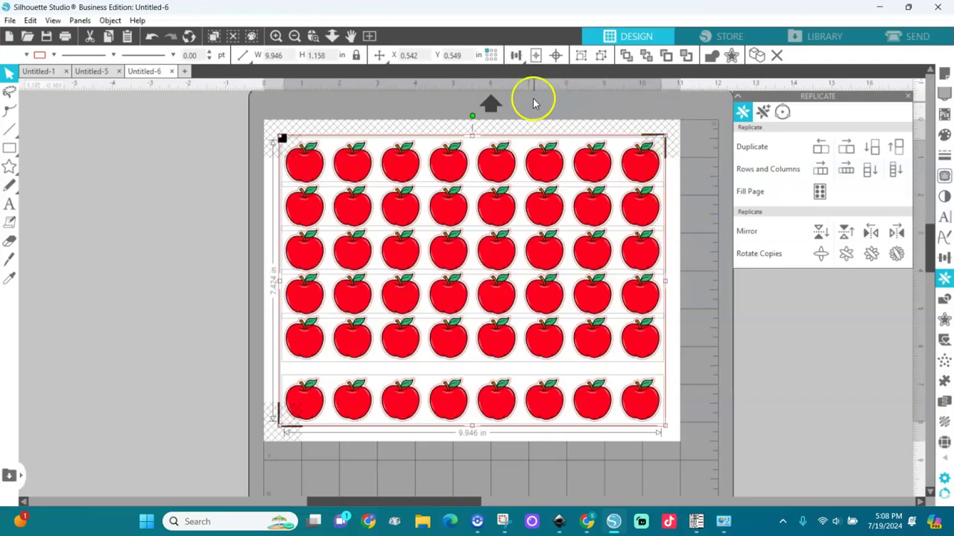
click(517, 55)
click(535, 113)
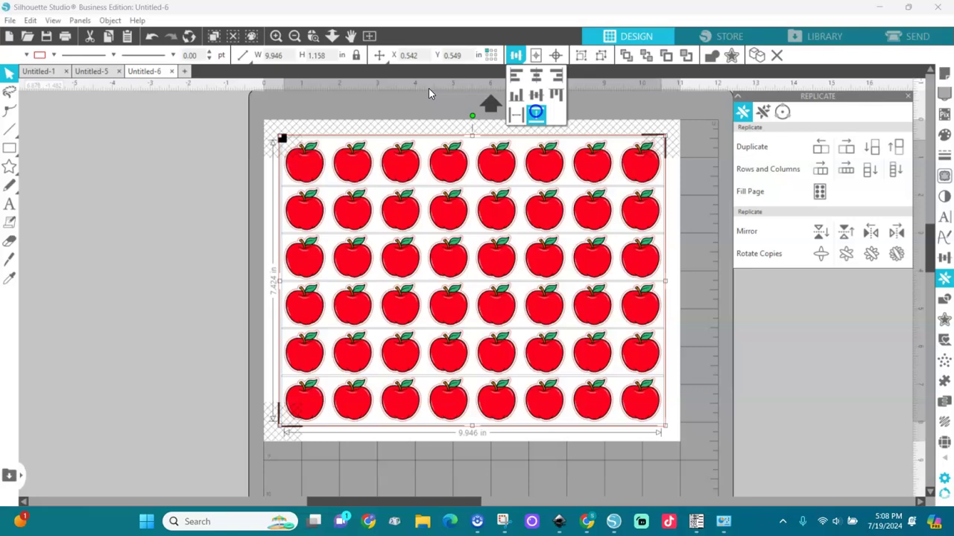
click(693, 232)
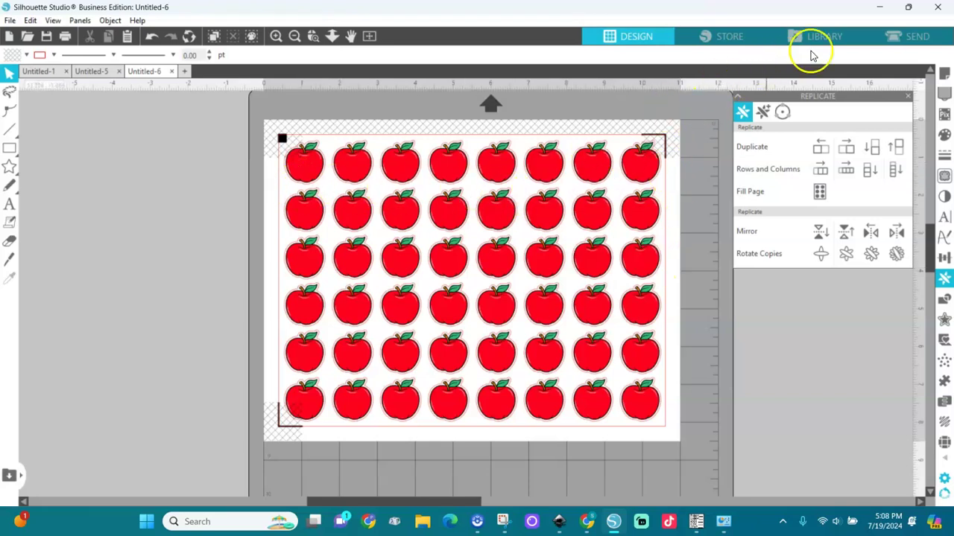
- Set the 48-apple sheet's Send cut style to Cut Edge, cutting only the outer outlines
click(905, 39)
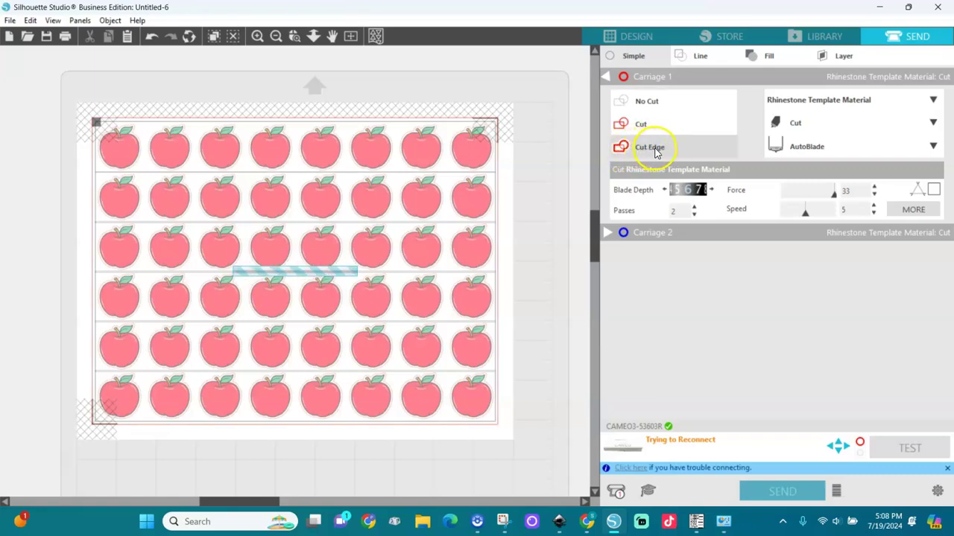
click(634, 124)
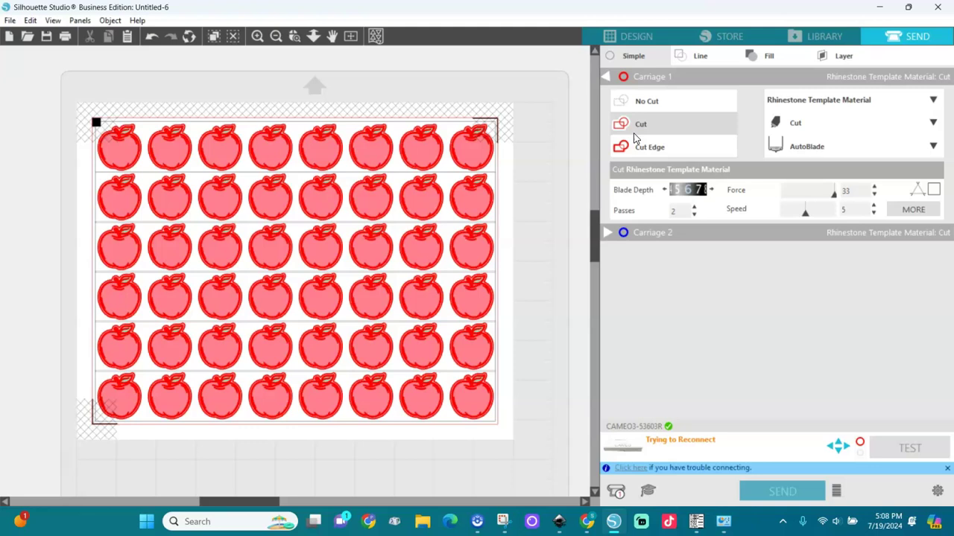
click(636, 148)
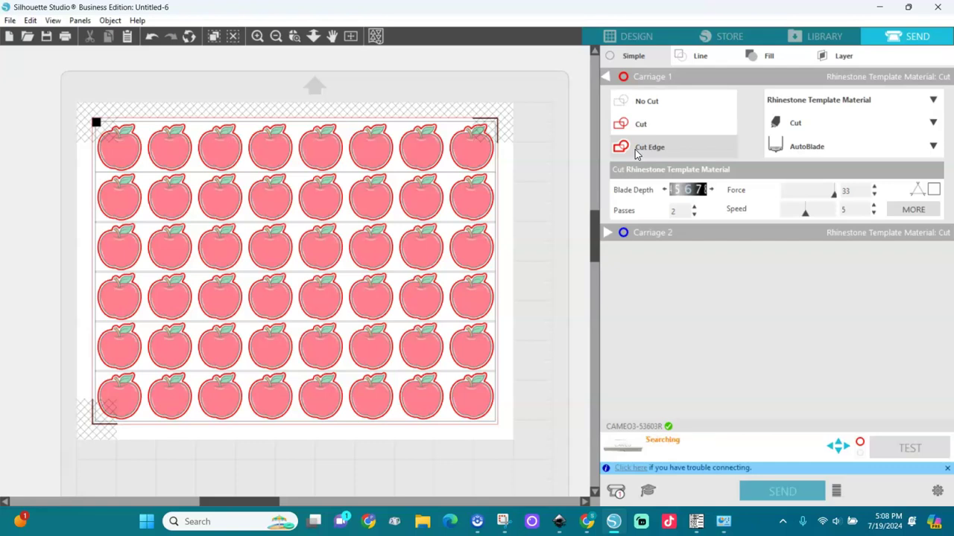
- Back in Design, enable Show Print Border in Page Setup so both borders display
click(632, 38)
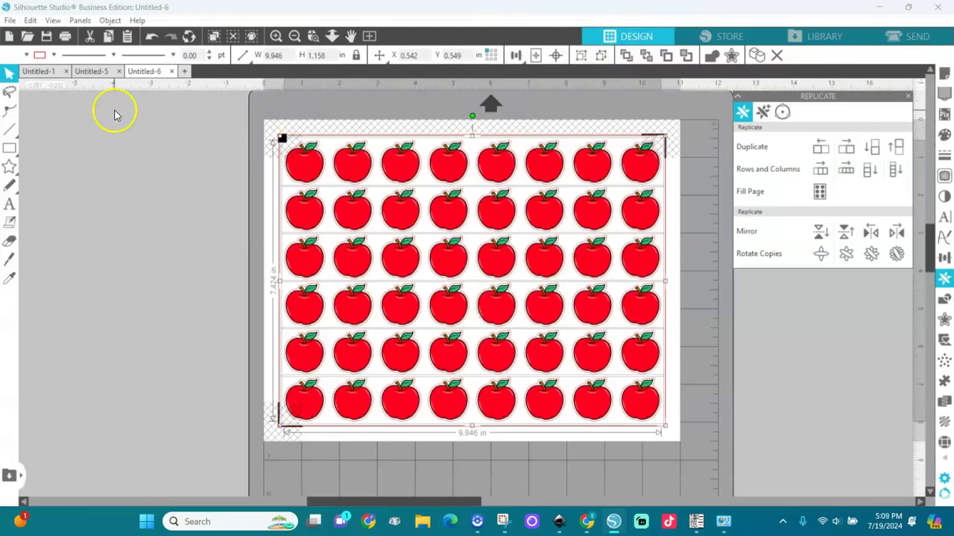
click(944, 77)
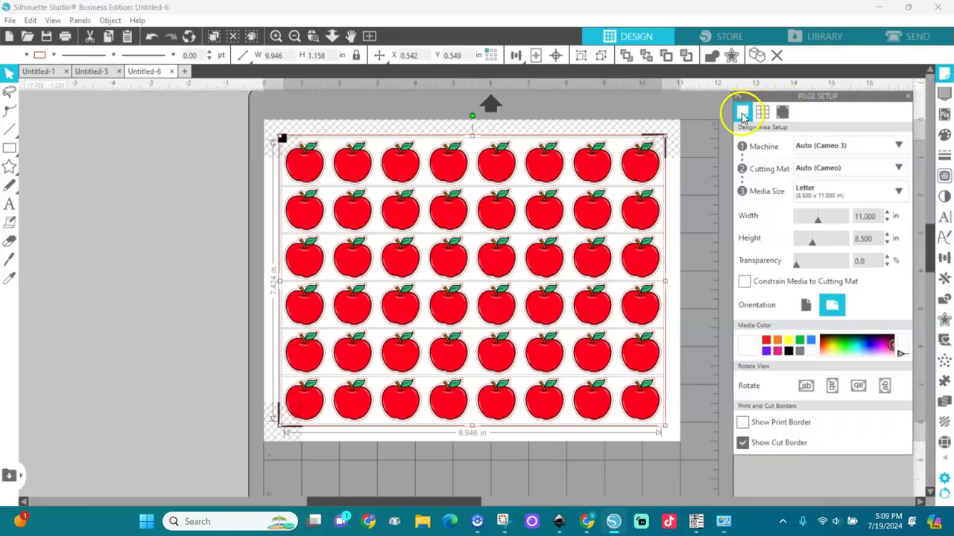
click(742, 424)
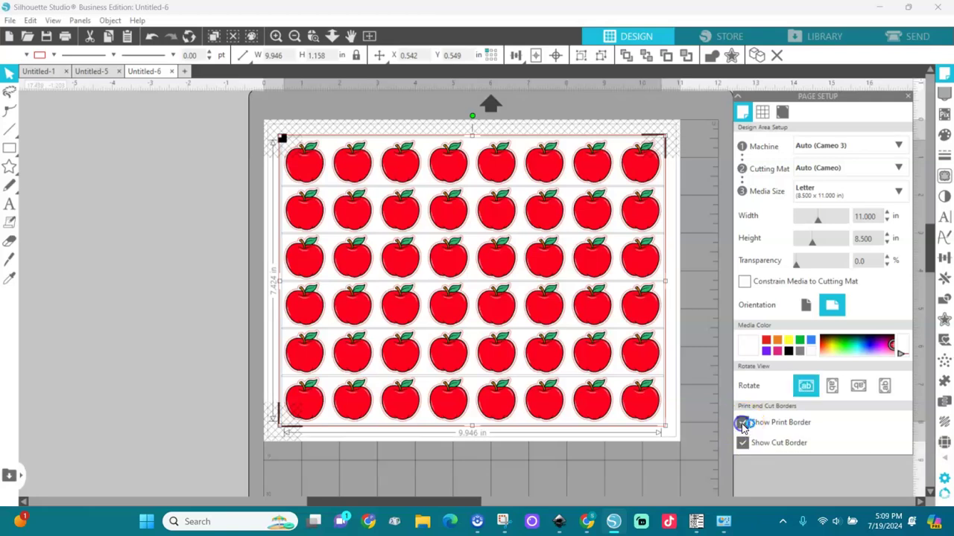
click(693, 336)
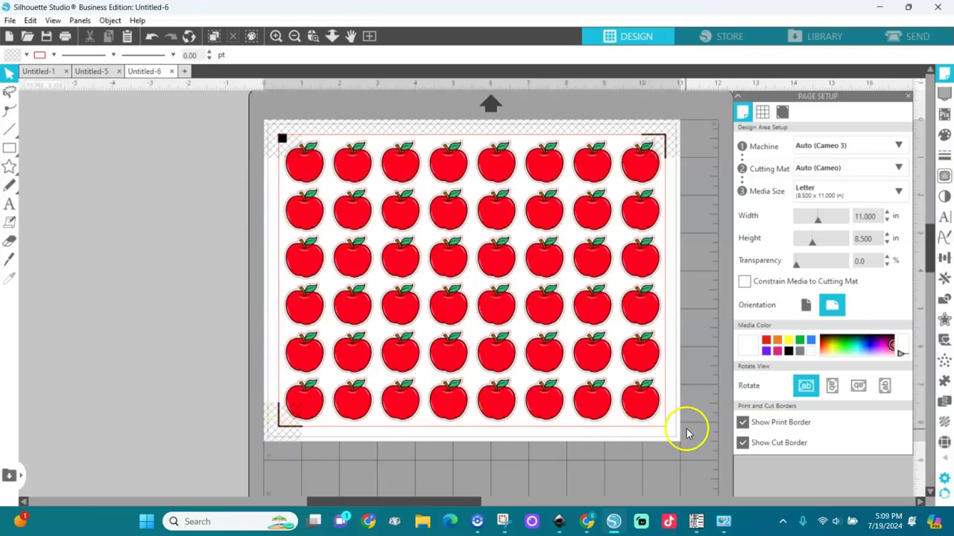
click(10, 20)
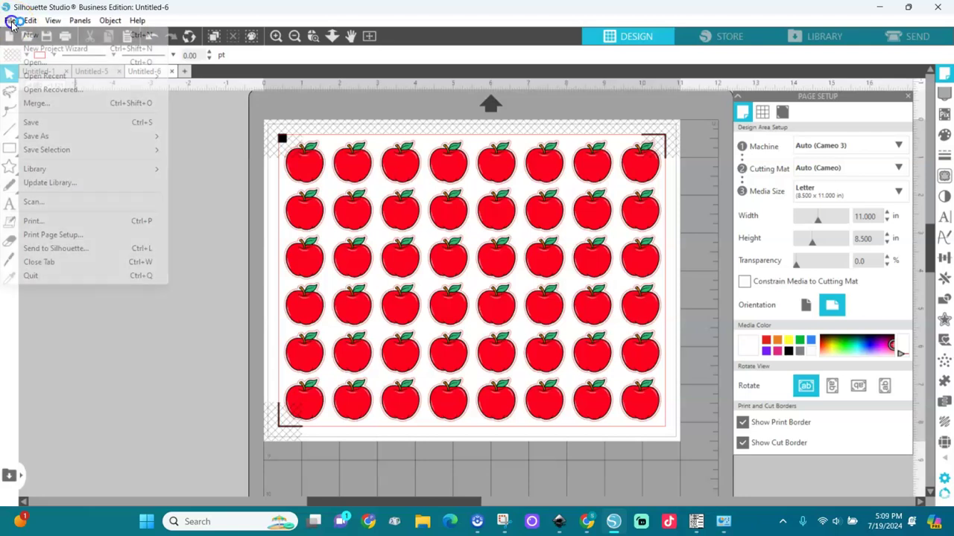
click(54, 235)
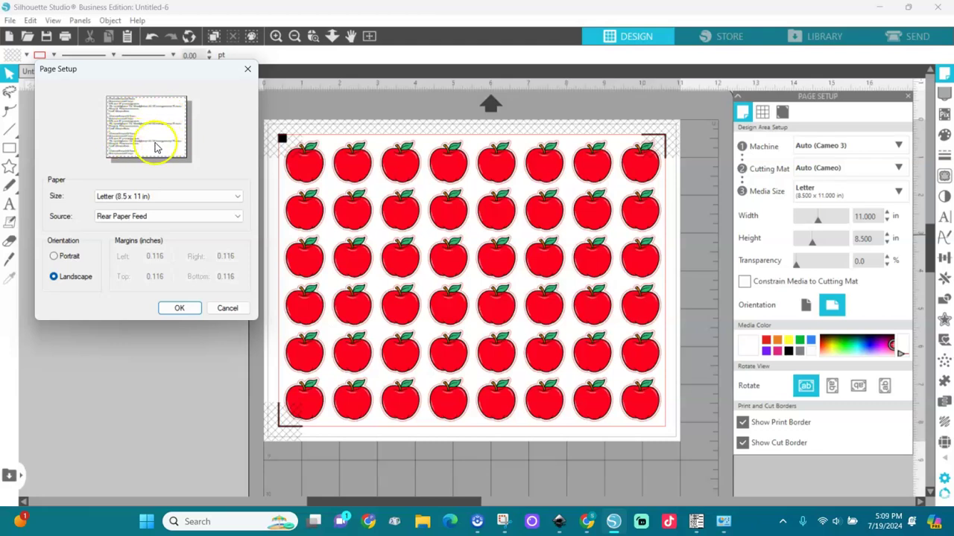
click(130, 196)
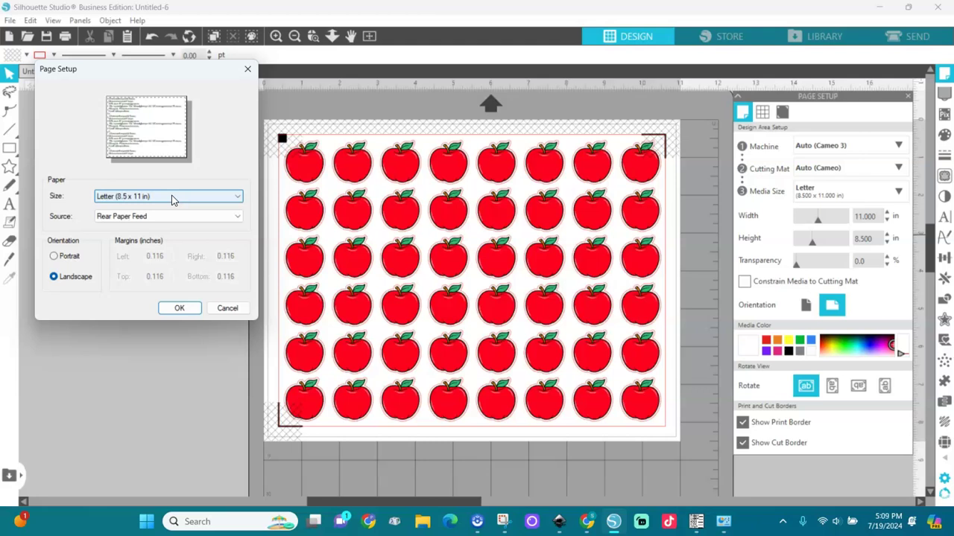
click(162, 199)
click(659, 179)
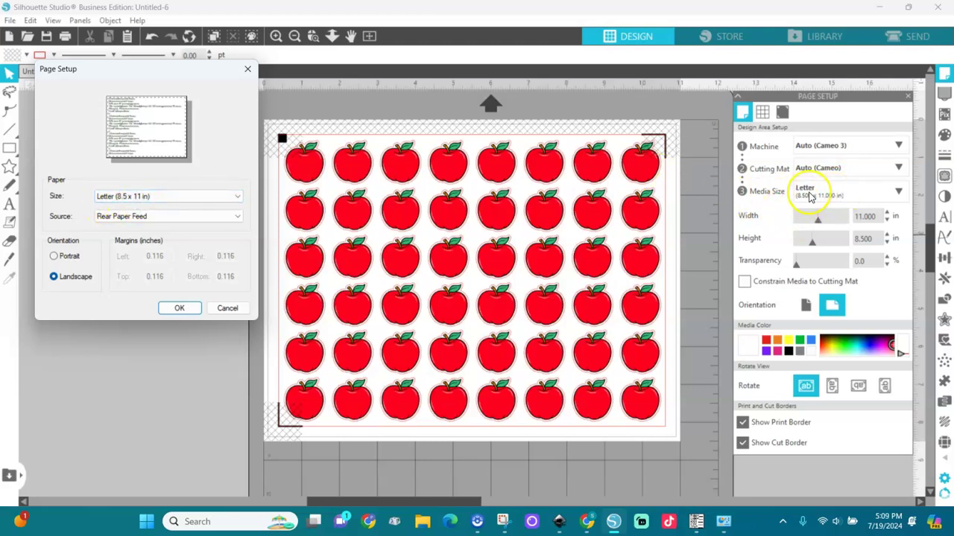
click(117, 218)
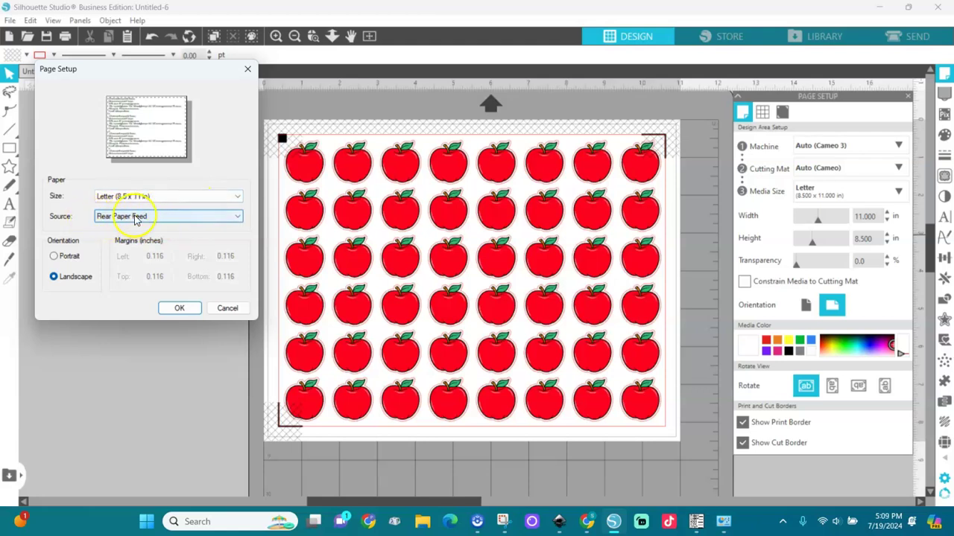
click(54, 282)
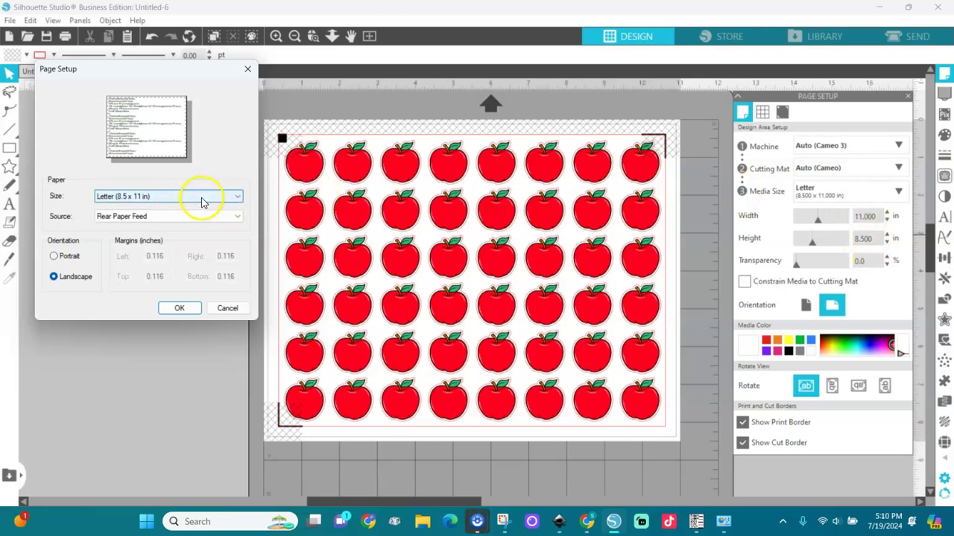
click(179, 308)
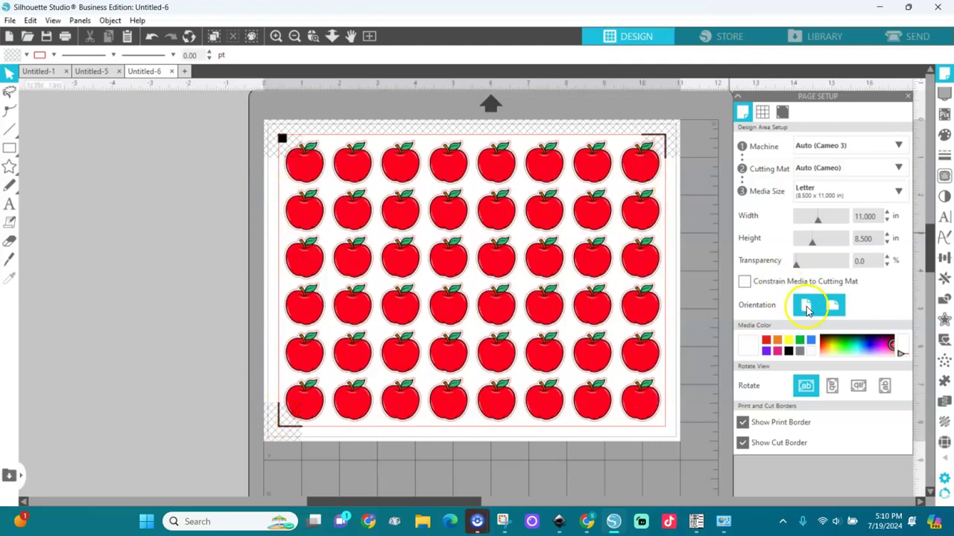
click(807, 307)
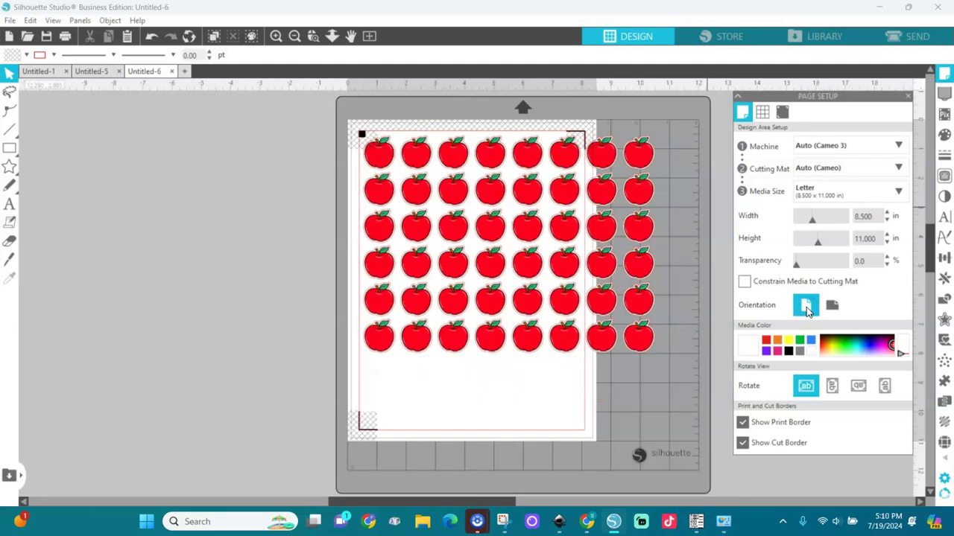
click(832, 306)
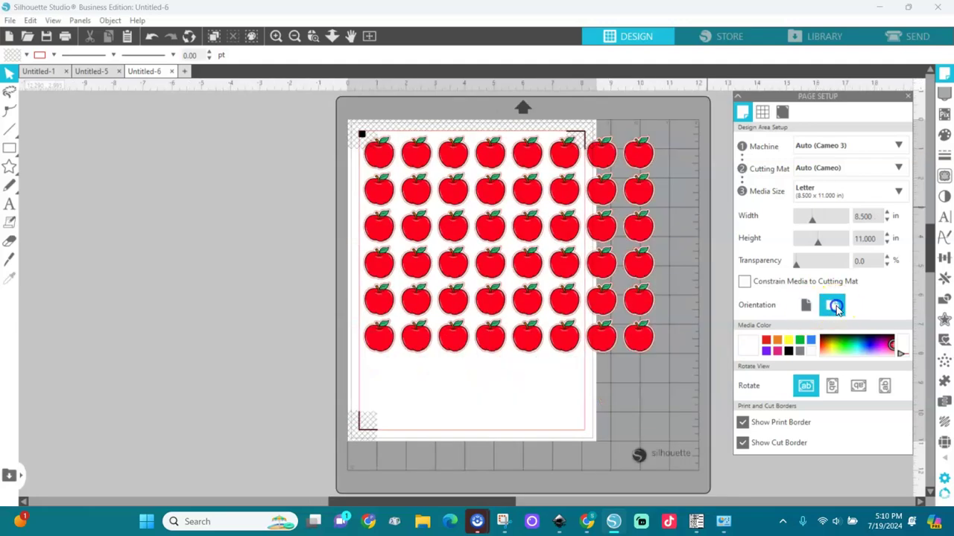